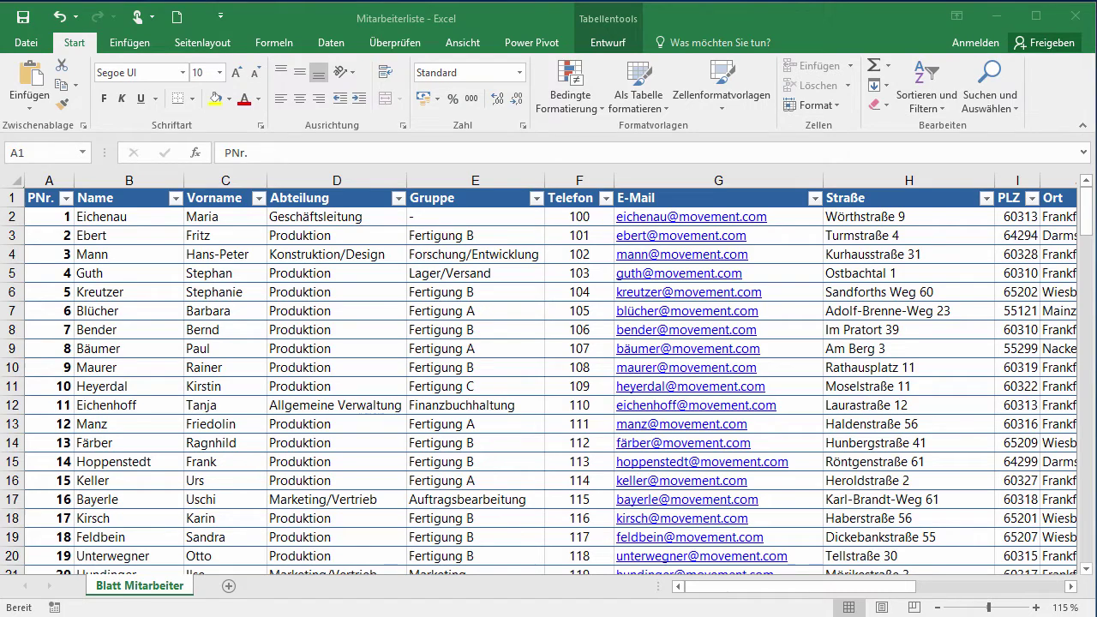
# Step: Bring the employee workbook forward and launch 3D-Karte from Einfügen as a new tour
pyautogui.click(745, 594)
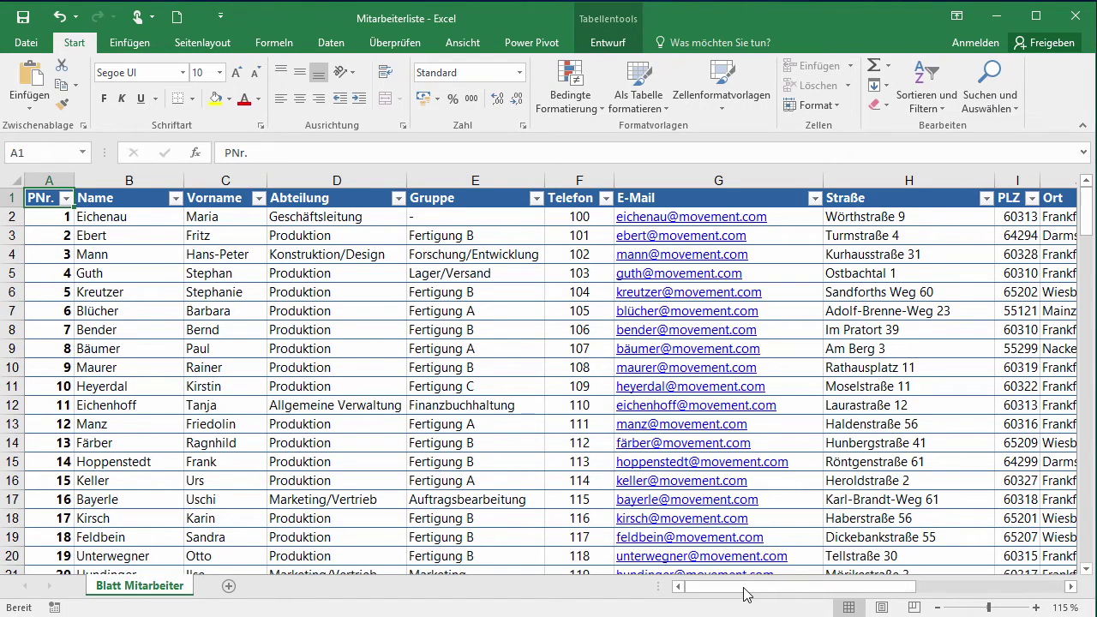
pyautogui.moveTo(745, 593); pyautogui.dragTo(943, 593)
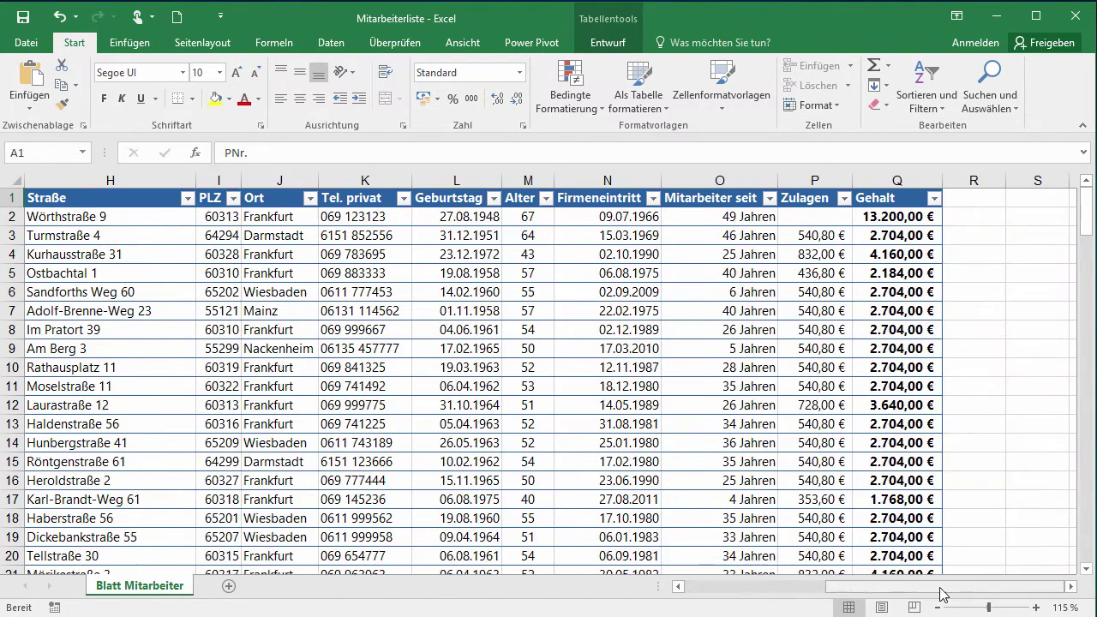
pyautogui.moveTo(1086, 208)
pyautogui.mouseDown()
pyautogui.moveTo(1091, 447)
pyautogui.moveTo(1087, 210)
pyautogui.mouseUp()
pyautogui.moveTo(888, 588); pyautogui.dragTo(728, 588)
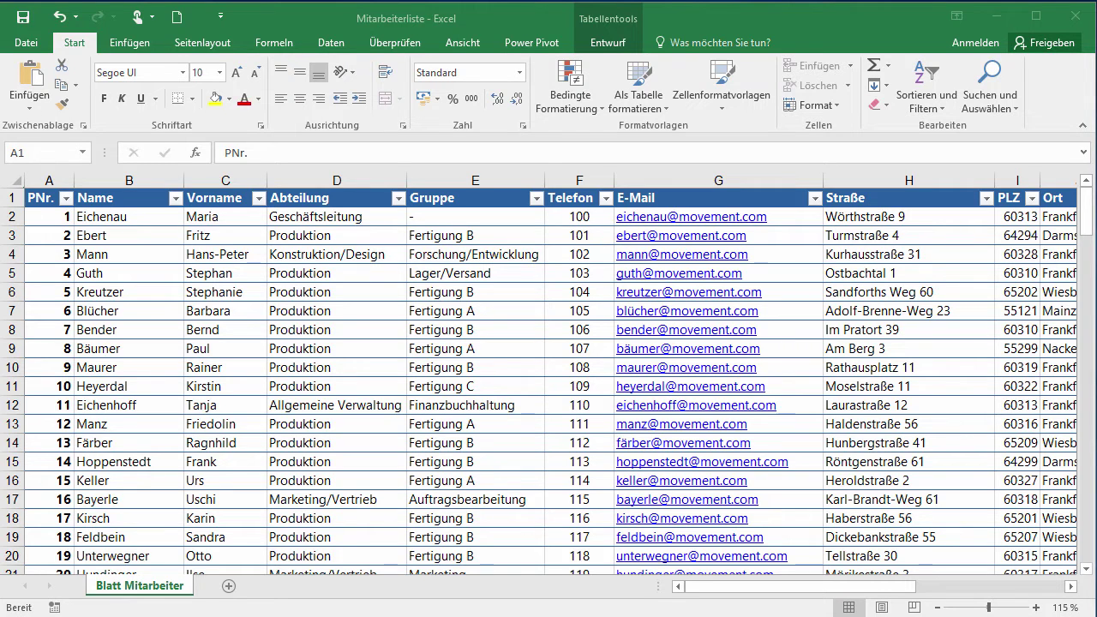
pyautogui.click(126, 46)
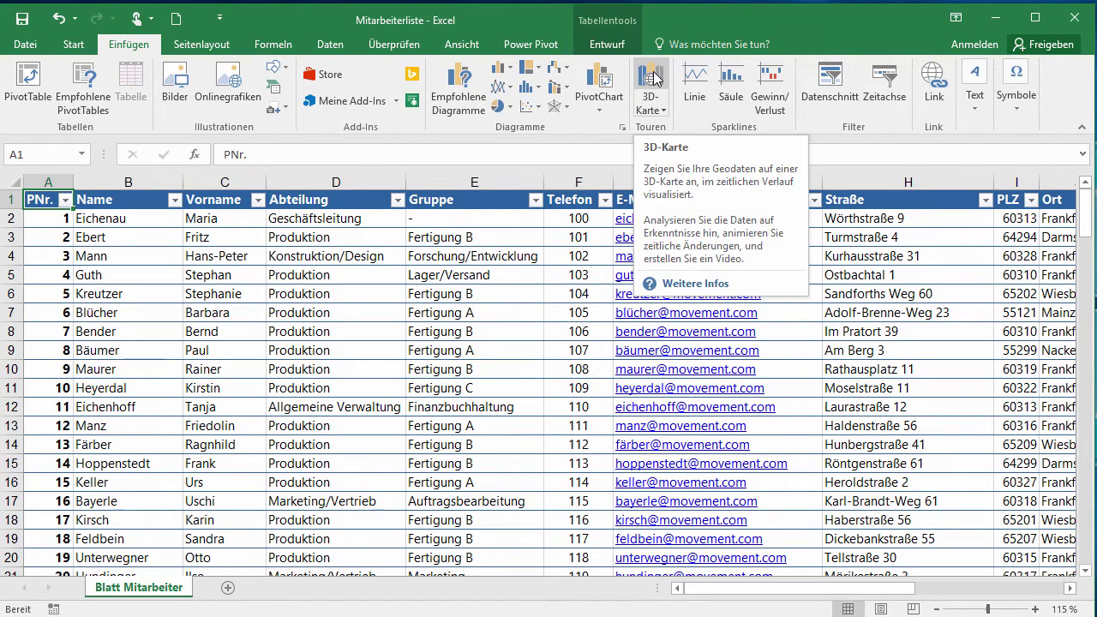
pyautogui.click(654, 78)
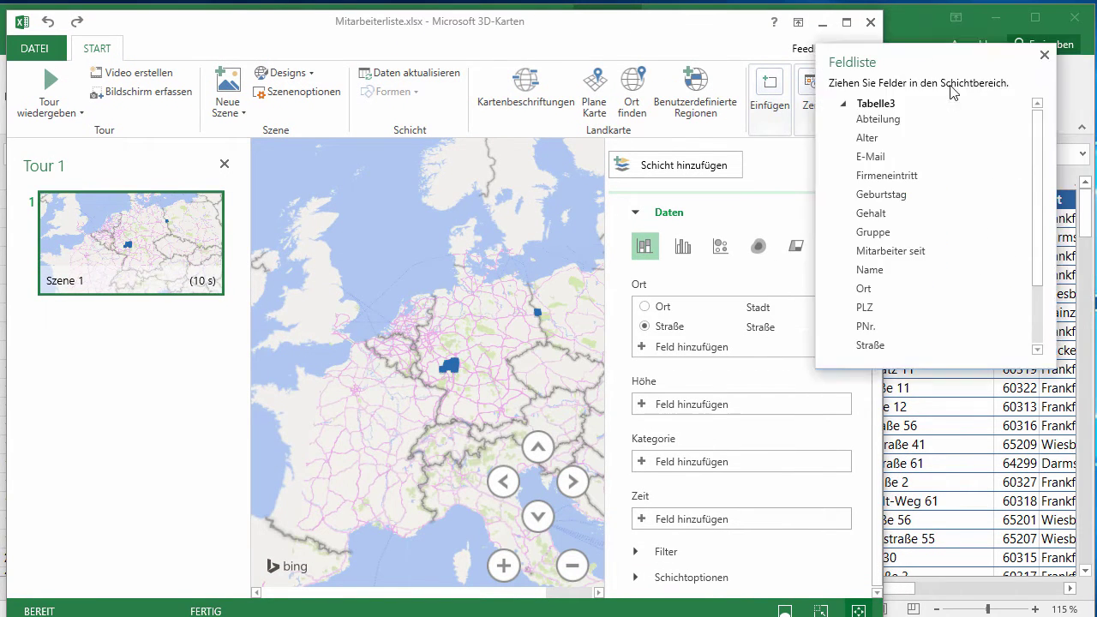
# Step: Plot locations by Straße, widen and raise the 3D Maps window, and move the field list left
pyautogui.click(645, 327)
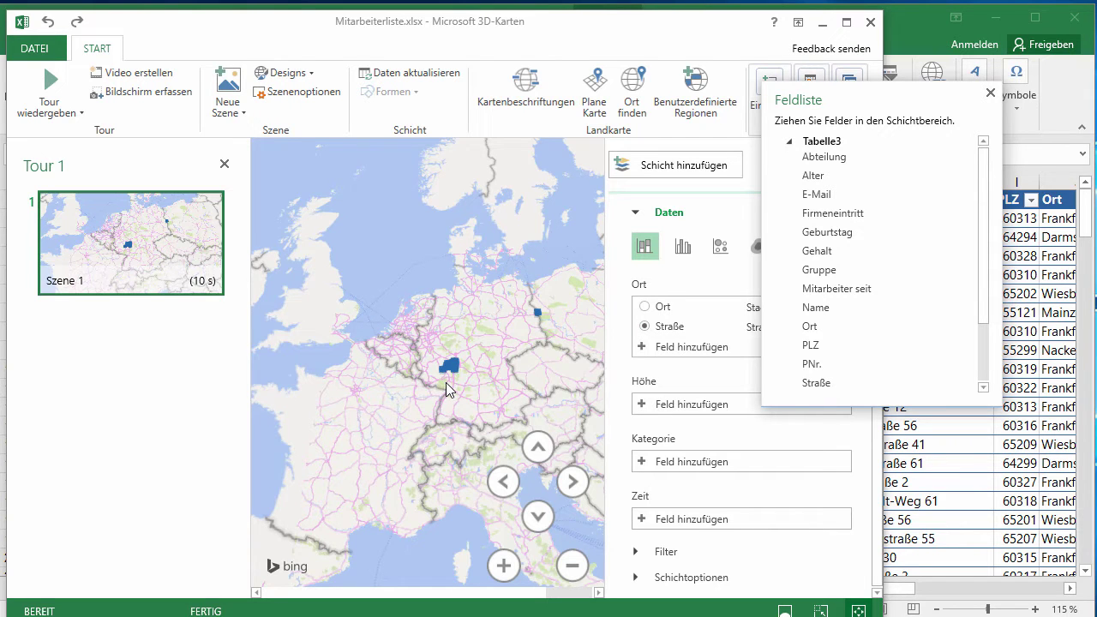
pyautogui.moveTo(882, 490); pyautogui.dragTo(1089, 497)
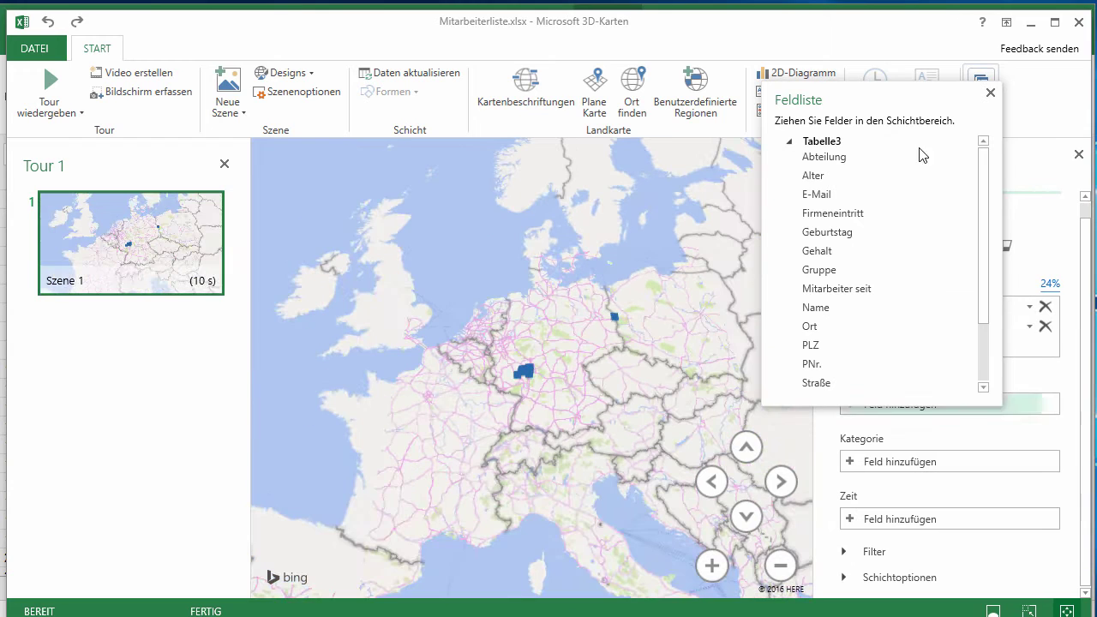
pyautogui.moveTo(841, 41); pyautogui.dragTo(841, 35)
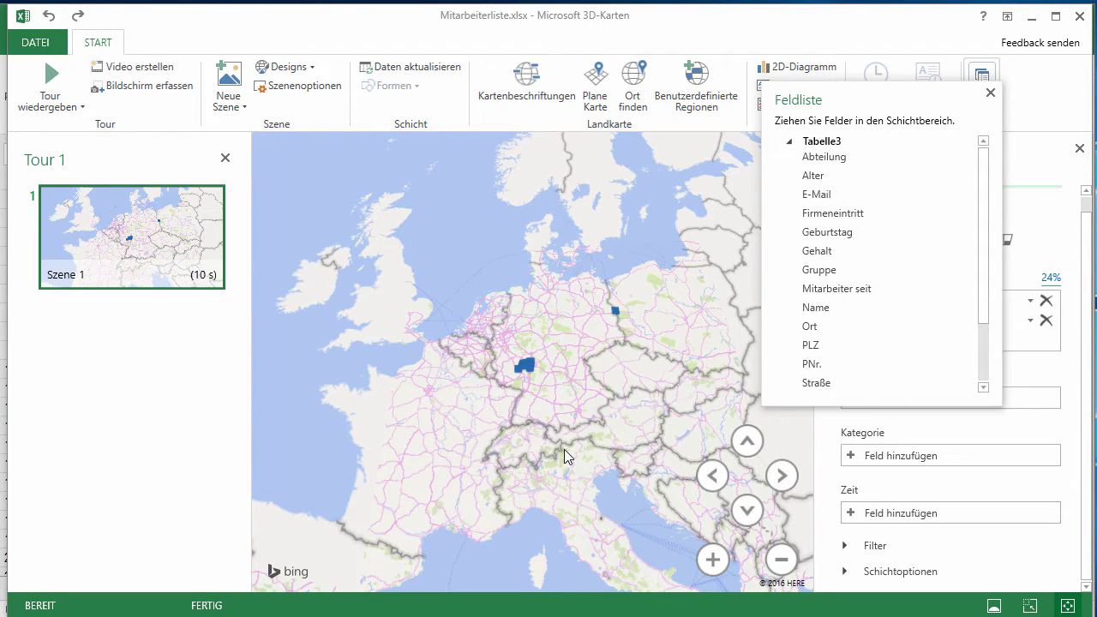
pyautogui.moveTo(890, 96); pyautogui.dragTo(708, 83)
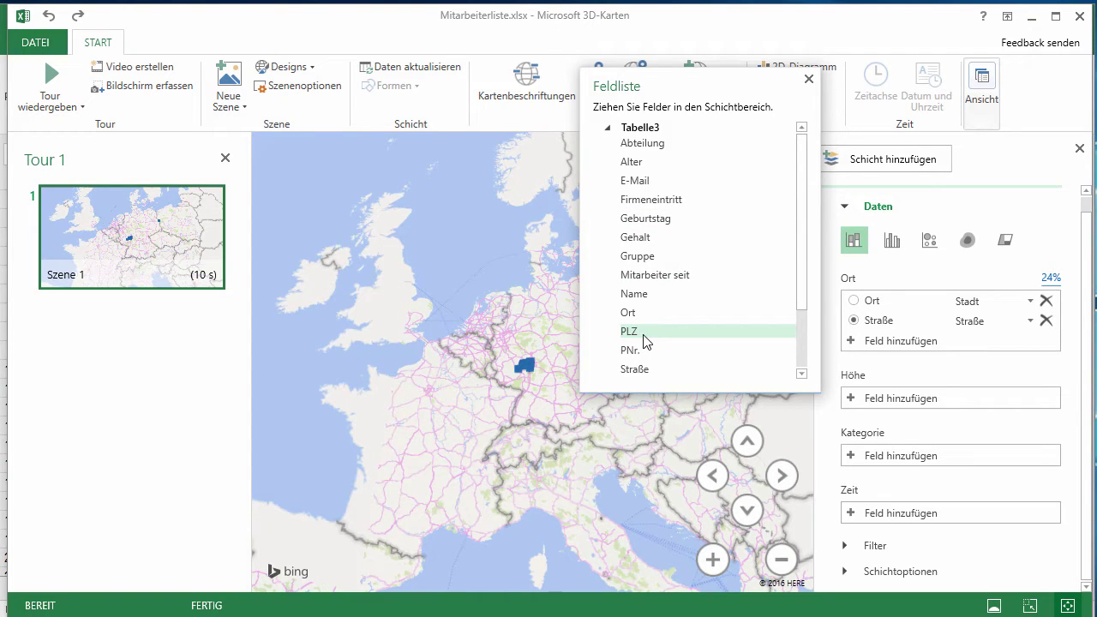
# Step: Add PLZ as a Postleitzahl location field, then close the field list
pyautogui.moveTo(644, 340); pyautogui.dragTo(907, 340)
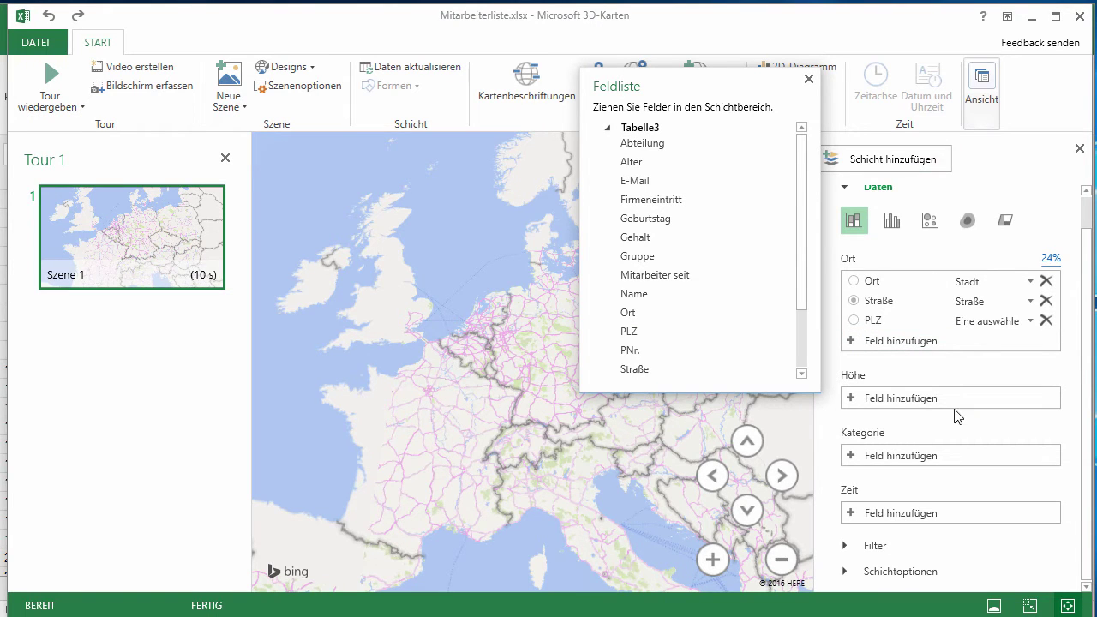
pyautogui.click(1031, 321)
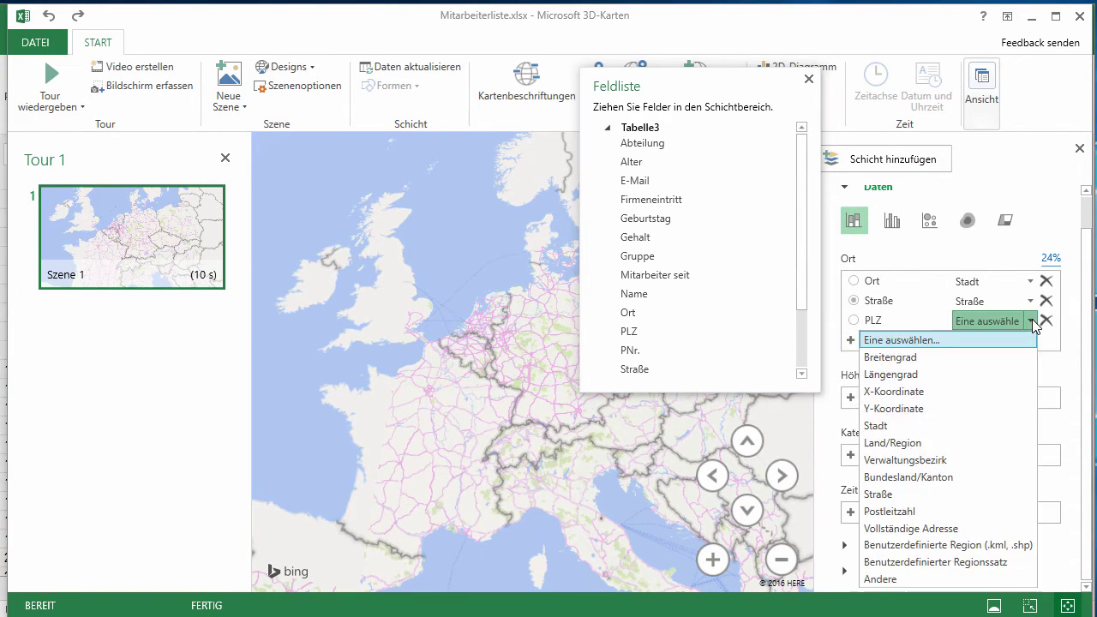
pyautogui.click(946, 512)
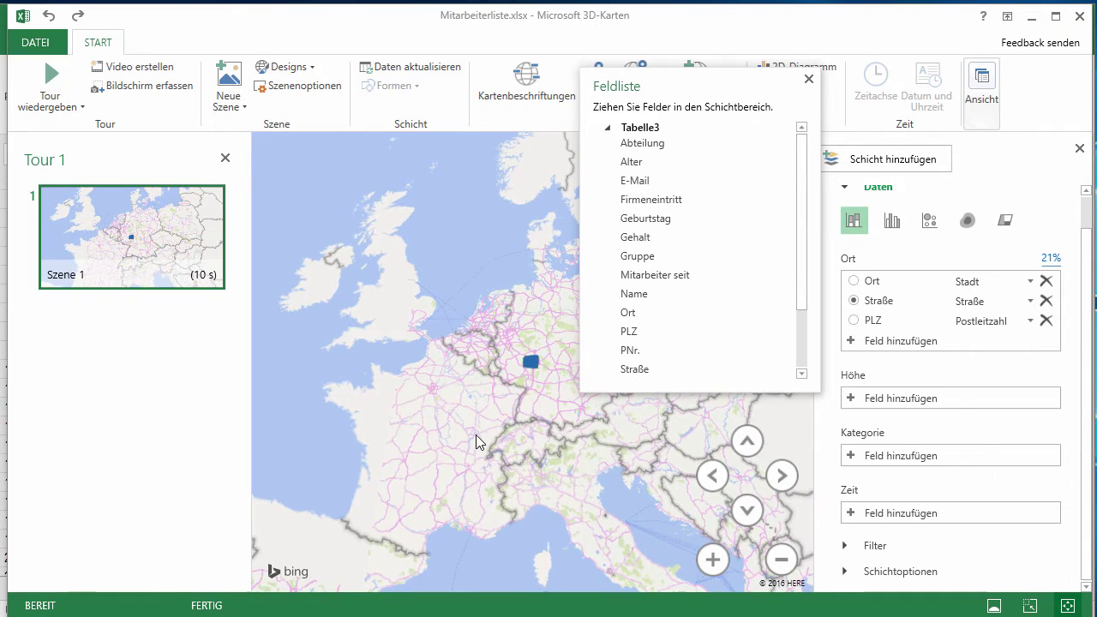
pyautogui.click(809, 78)
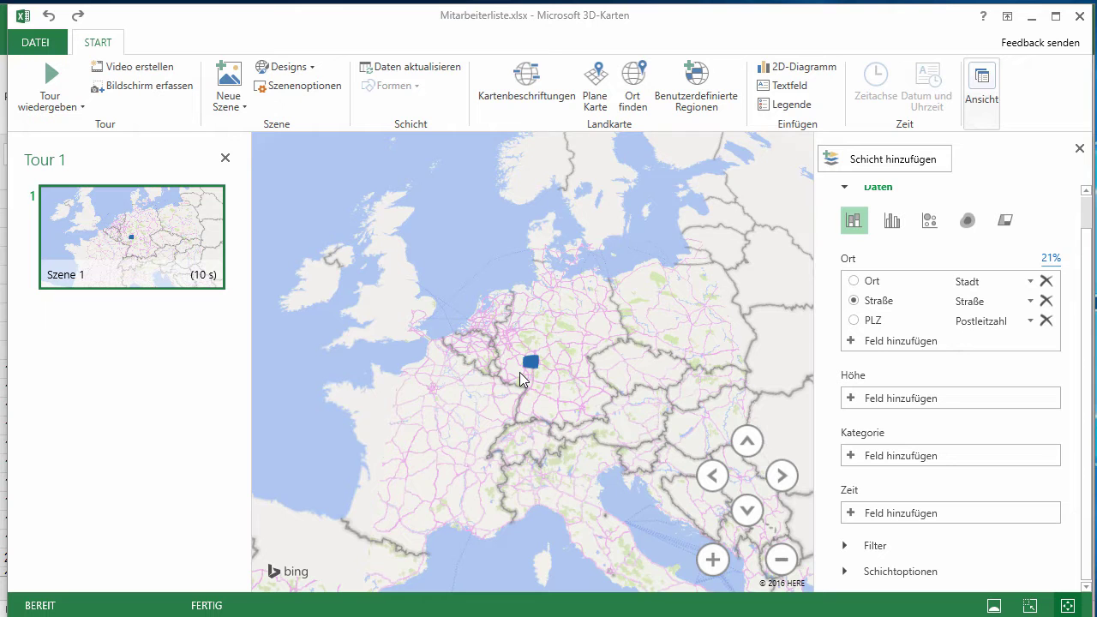
# Step: Zoom in six levels toward the Frankfurt region of central Germany
pyautogui.click(711, 561)
pyautogui.click(712, 561)
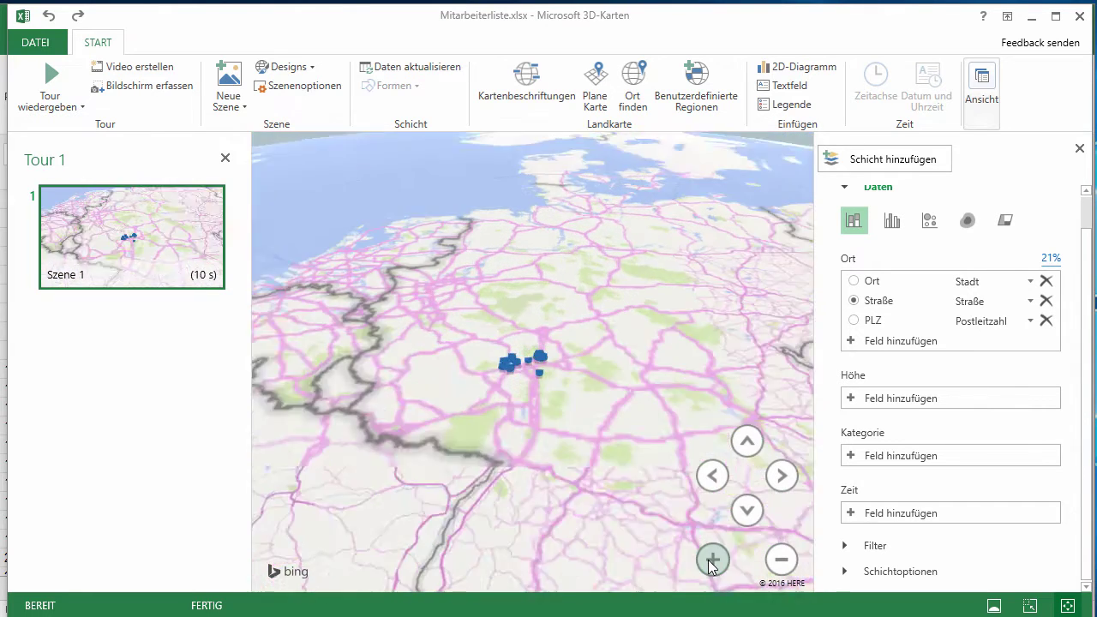
pyautogui.click(711, 561)
pyautogui.click(711, 561)
pyautogui.click(712, 561)
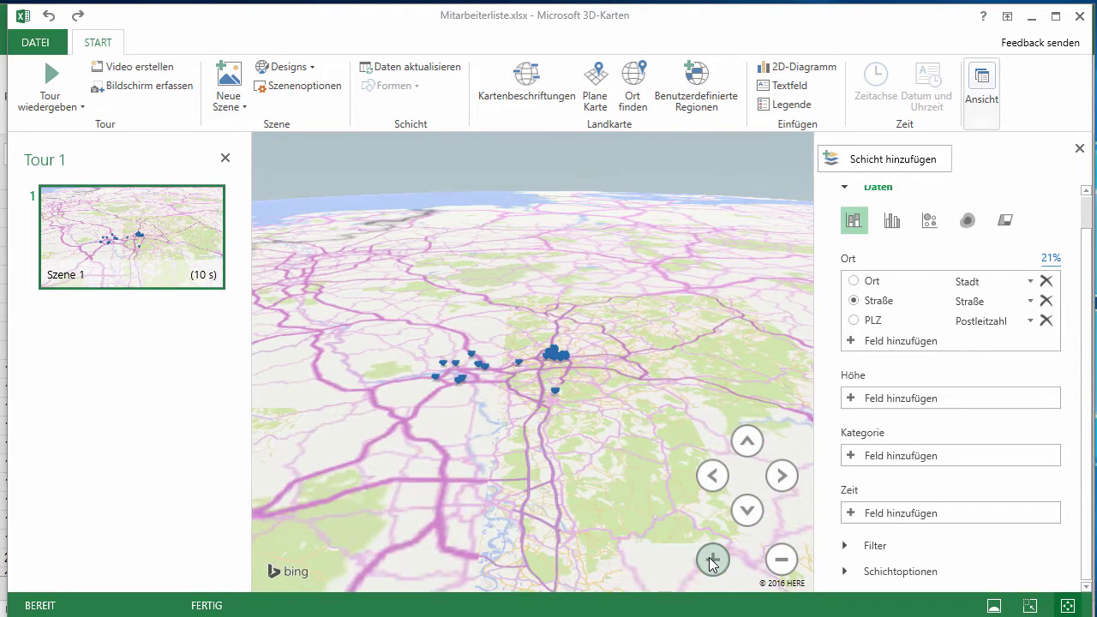
pyautogui.click(711, 561)
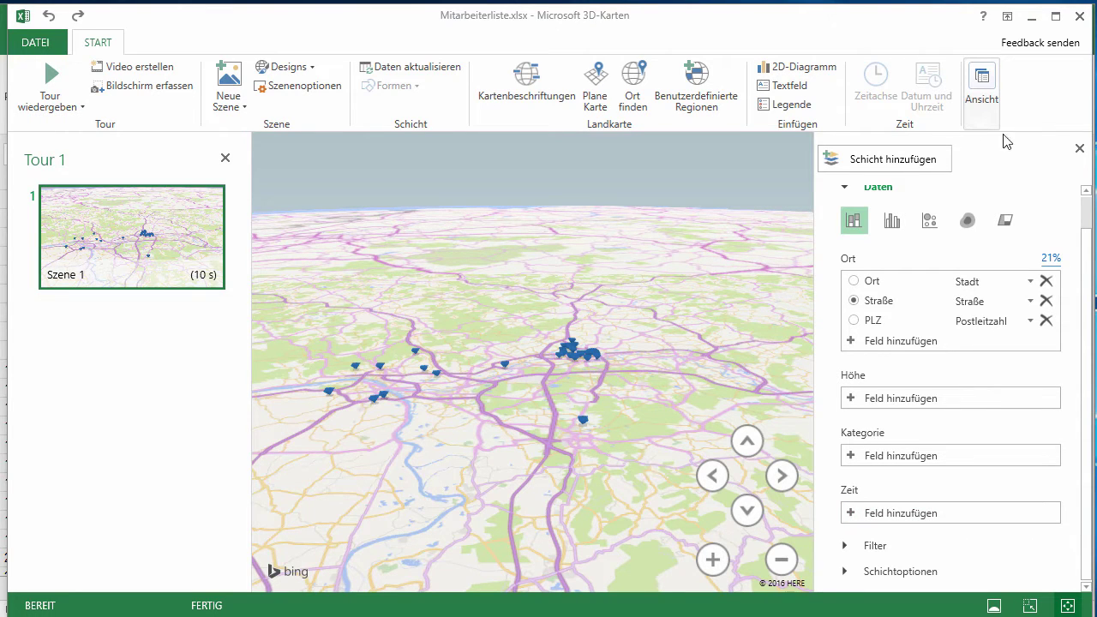
# Step: Reopen the field list, set Gehalt (Summe) as the column height, and close it
pyautogui.click(986, 91)
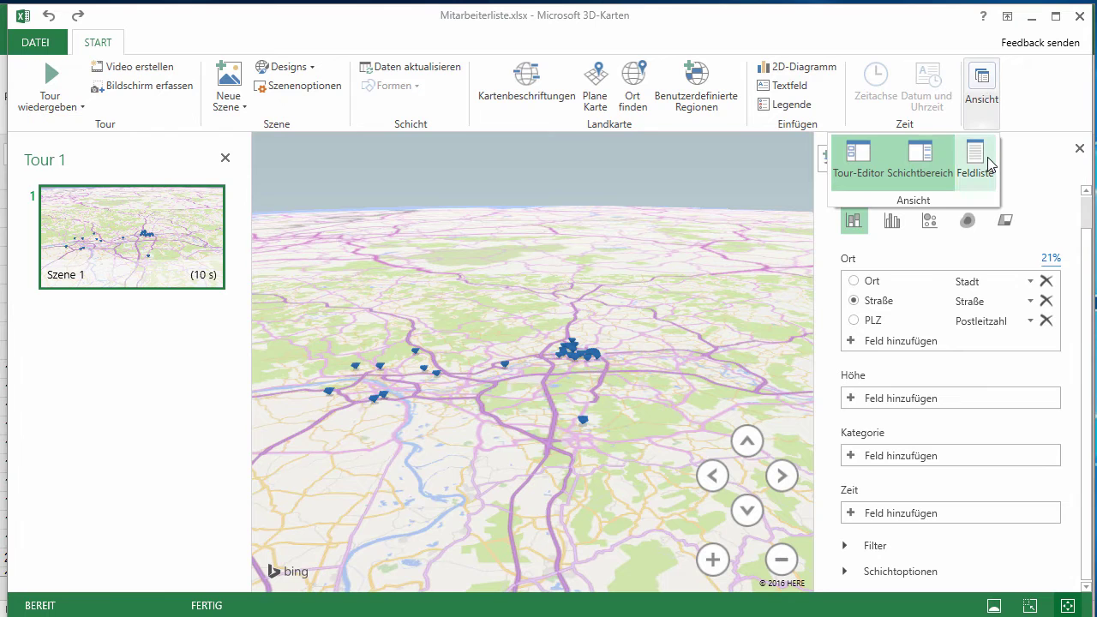
pyautogui.click(975, 163)
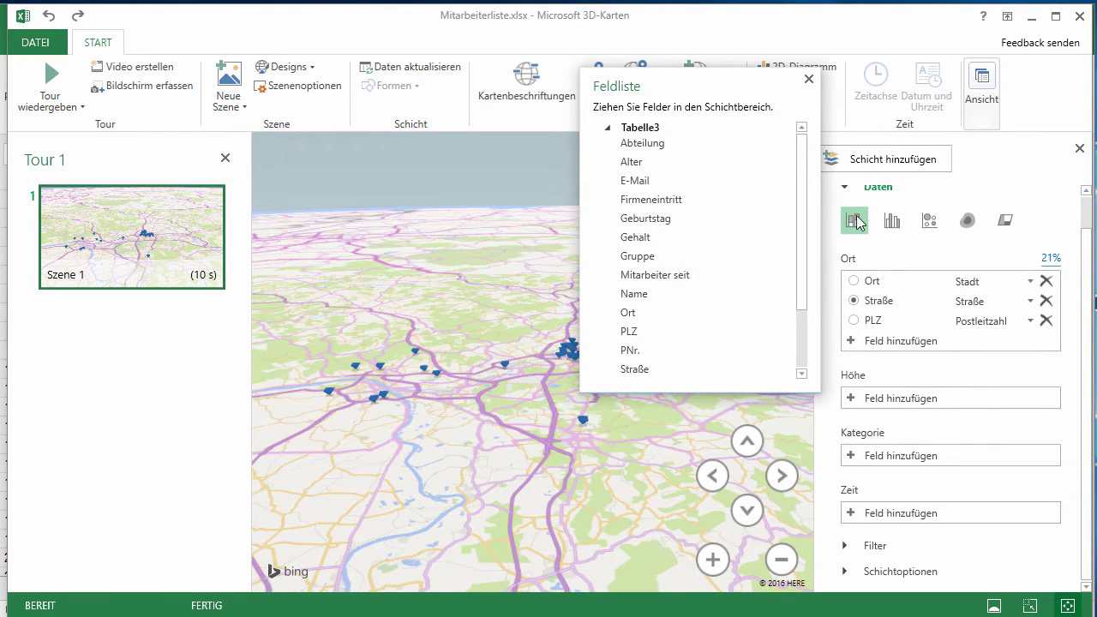
pyautogui.moveTo(804, 191); pyautogui.dragTo(810, 303)
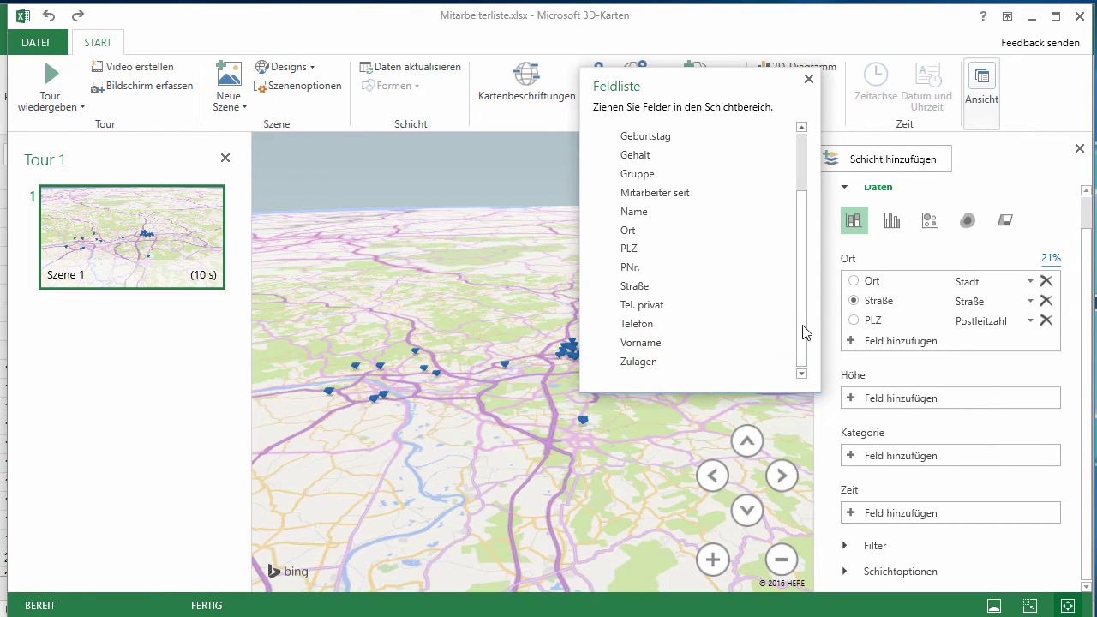
pyautogui.moveTo(800, 331); pyautogui.dragTo(796, 304)
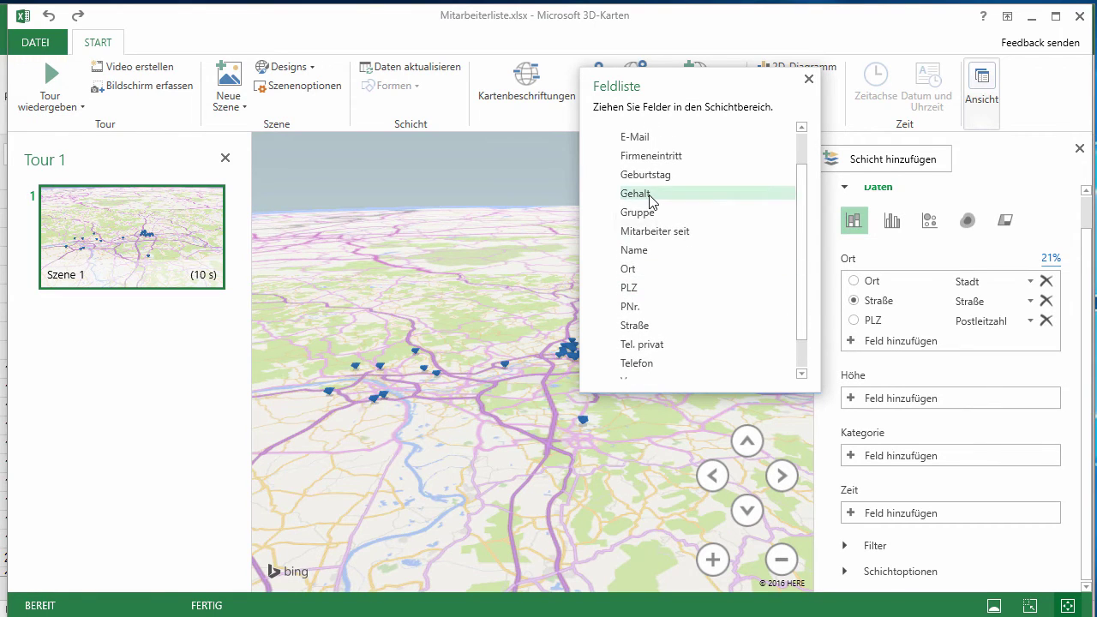
pyautogui.moveTo(650, 199); pyautogui.dragTo(921, 408)
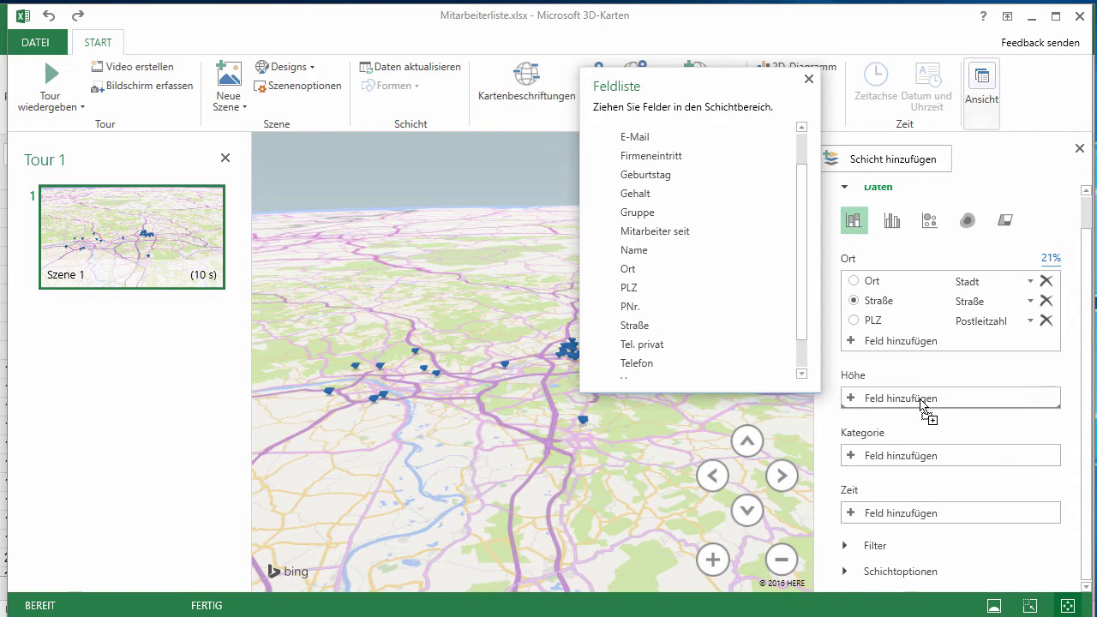
pyautogui.moveTo(921, 407); pyautogui.dragTo(924, 408)
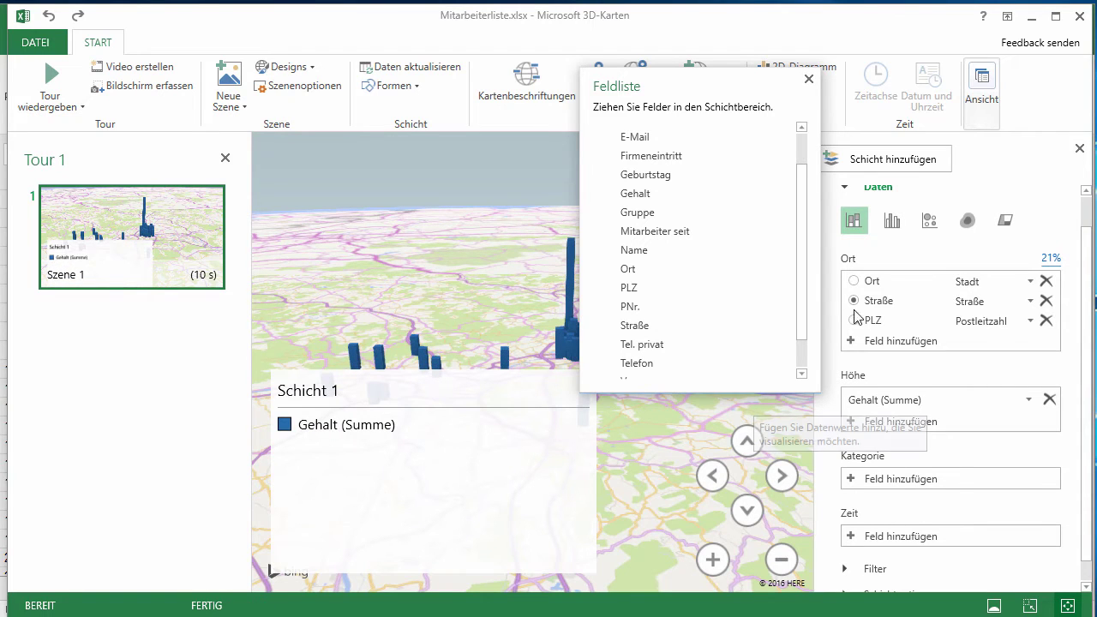
pyautogui.click(808, 78)
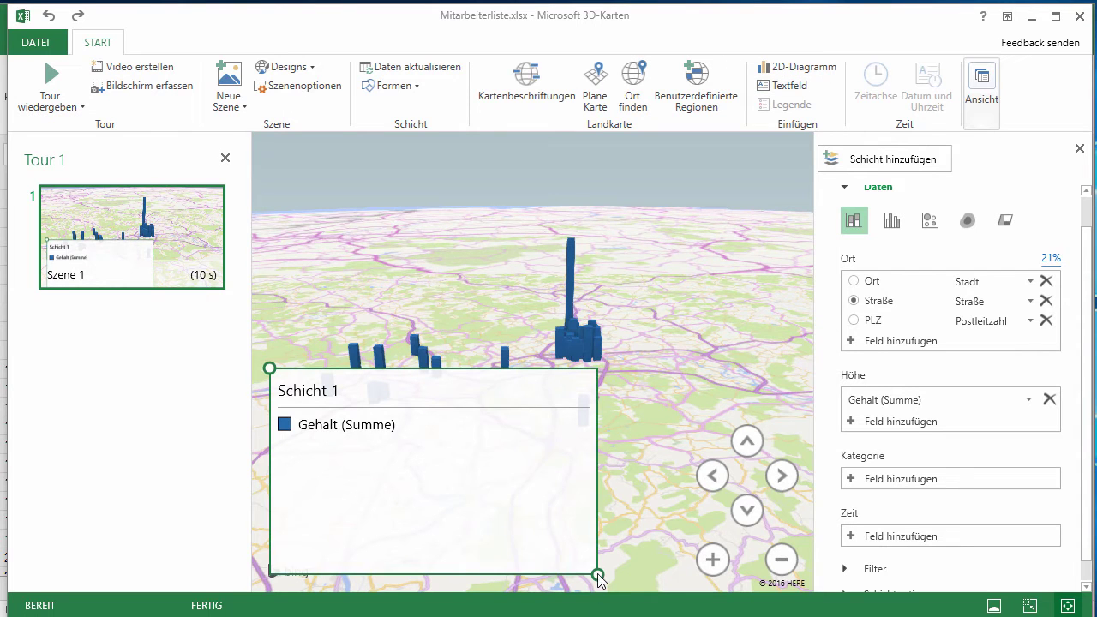
# Step: Shift the legend to bottom-left and add Abteilung as the column category
pyautogui.moveTo(597, 574); pyautogui.dragTo(580, 444)
pyautogui.moveTo(494, 395); pyautogui.dragTo(487, 505)
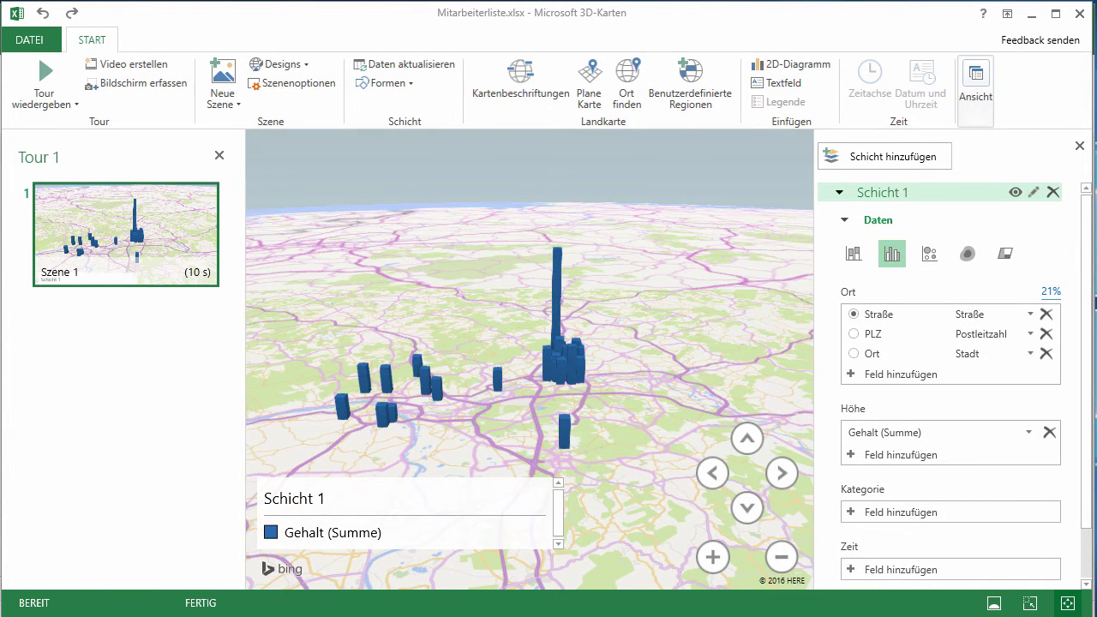
pyautogui.click(986, 89)
pyautogui.click(973, 154)
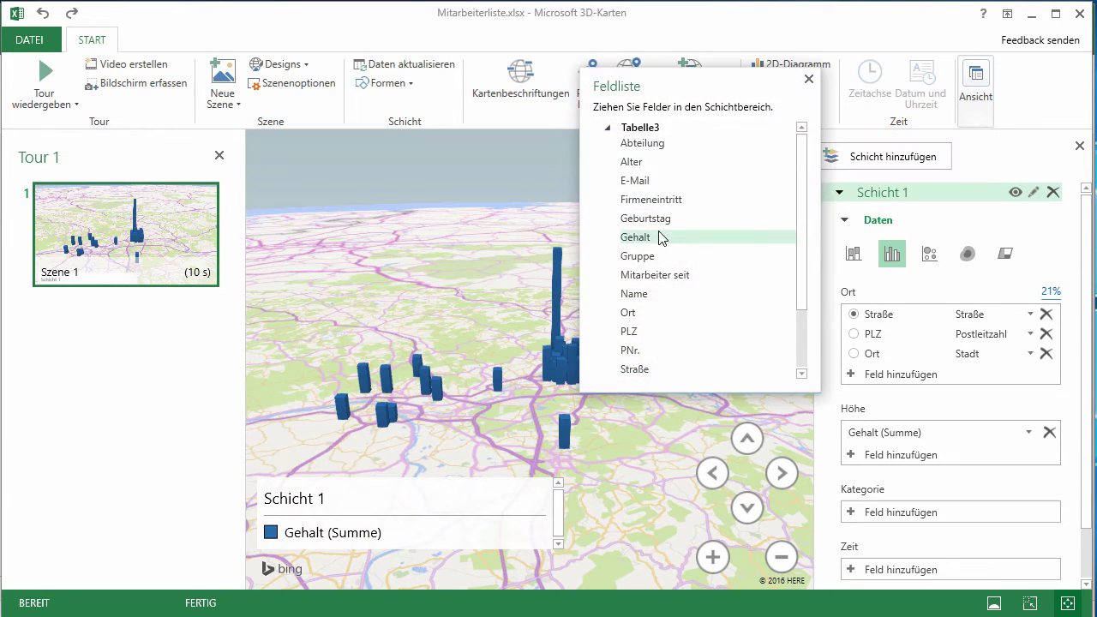
pyautogui.moveTo(649, 142); pyautogui.dragTo(880, 511)
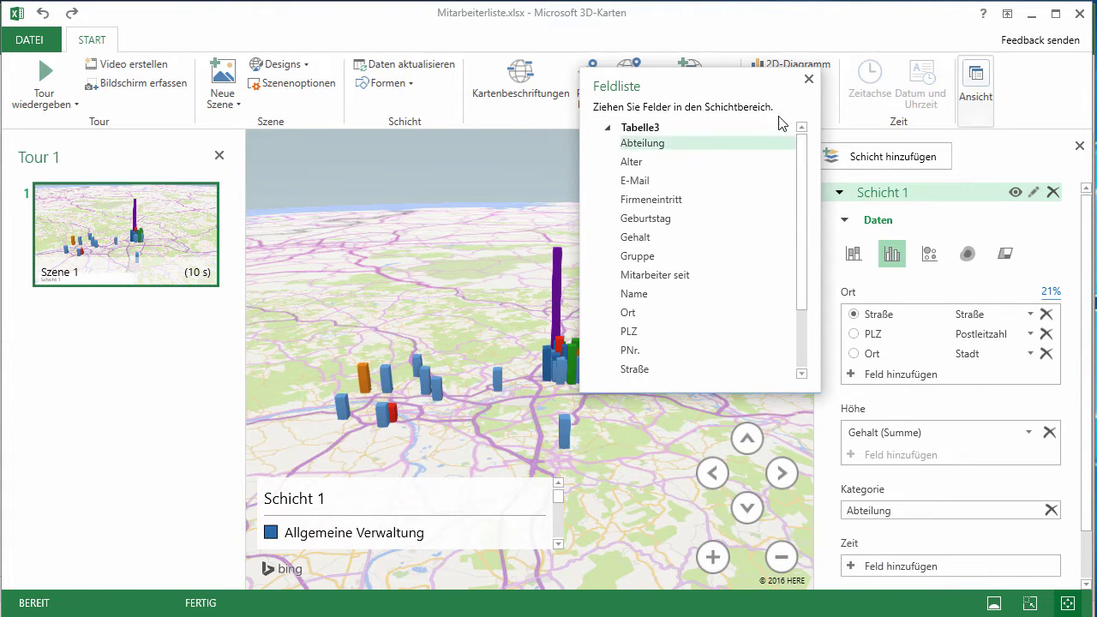
pyautogui.click(808, 79)
# Step: Move the legend to the top-left, close the tour panel, and enlarge the legend
pyautogui.moveTo(472, 504); pyautogui.dragTo(456, 163)
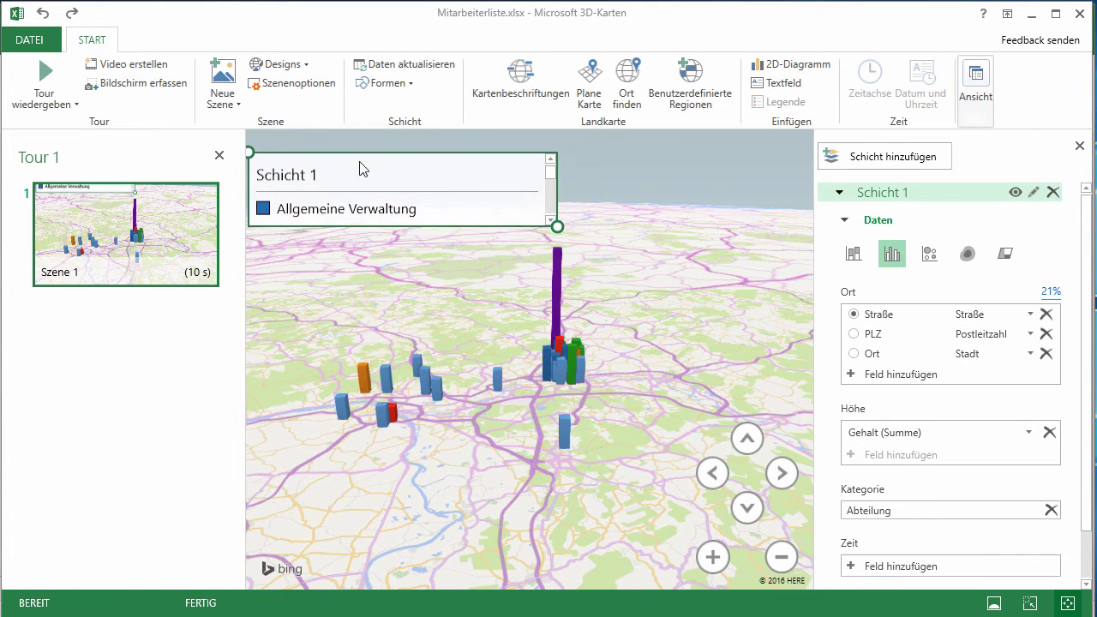
pyautogui.click(219, 156)
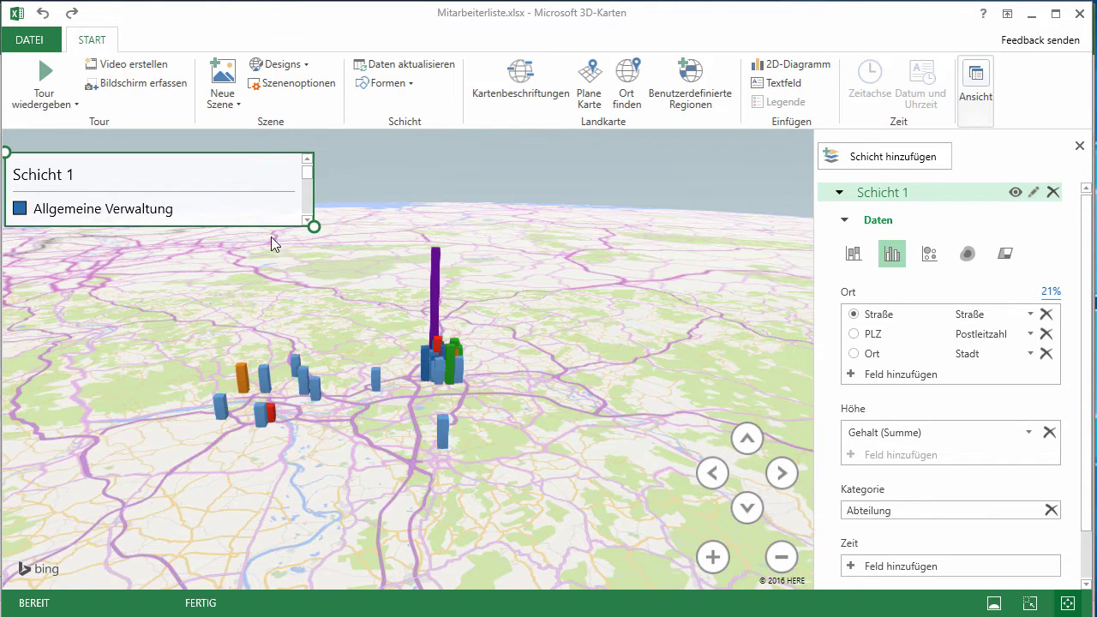
pyautogui.moveTo(314, 229)
pyautogui.mouseDown()
pyautogui.moveTo(219, 374)
pyautogui.moveTo(224, 387)
pyautogui.mouseUp()
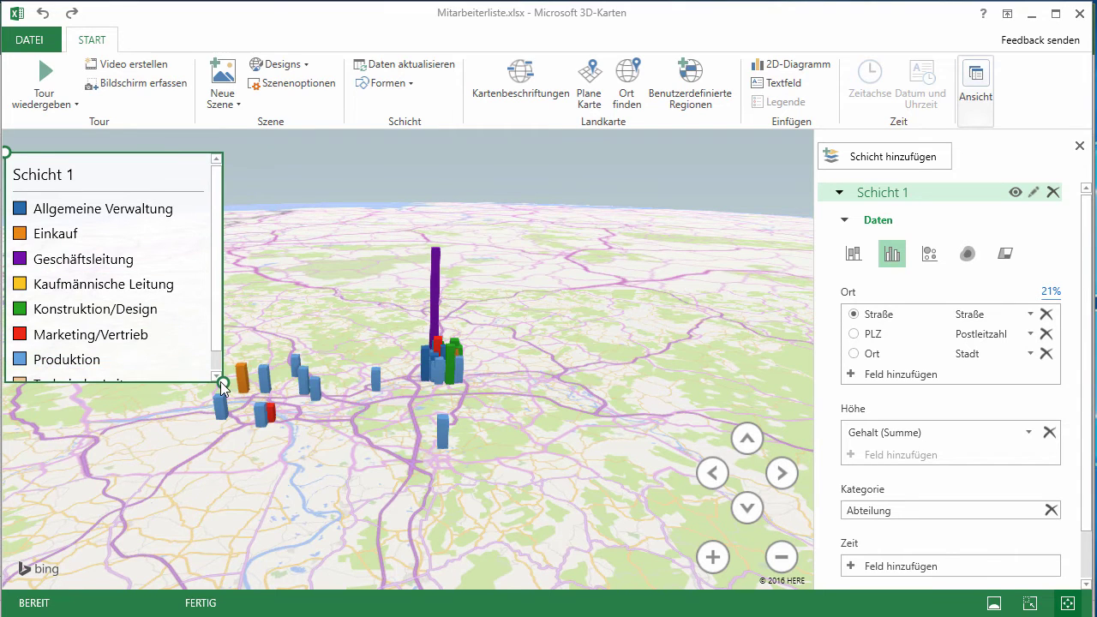
pyautogui.click(508, 425)
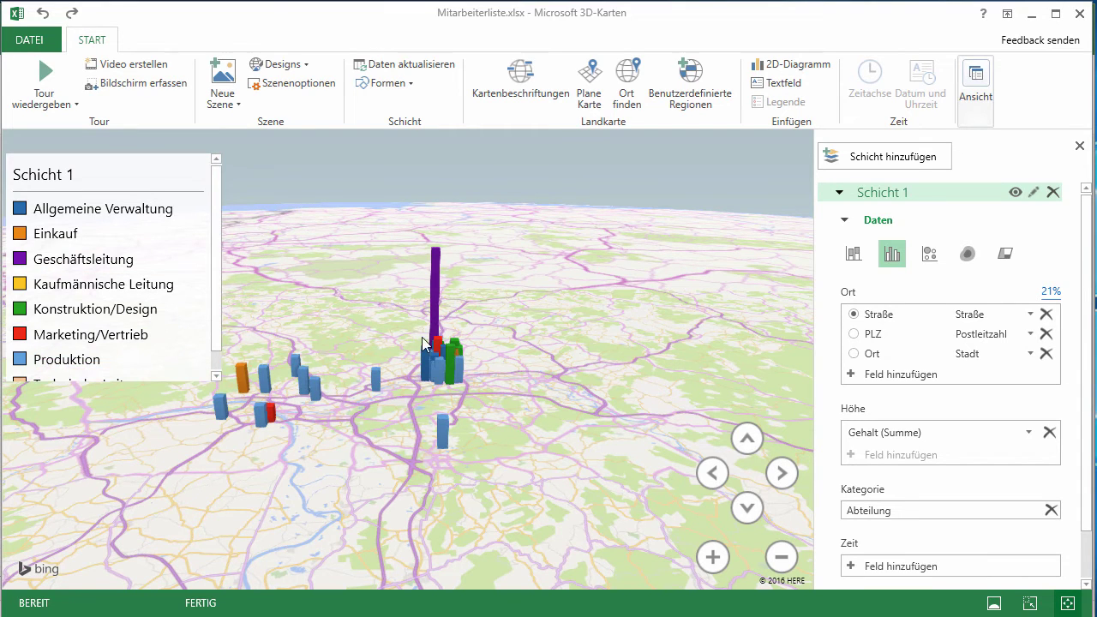
# Step: Inspect the data cards of the Darmstadt and Frankfurt Geschäftsleitung salary columns
pyautogui.click(442, 429)
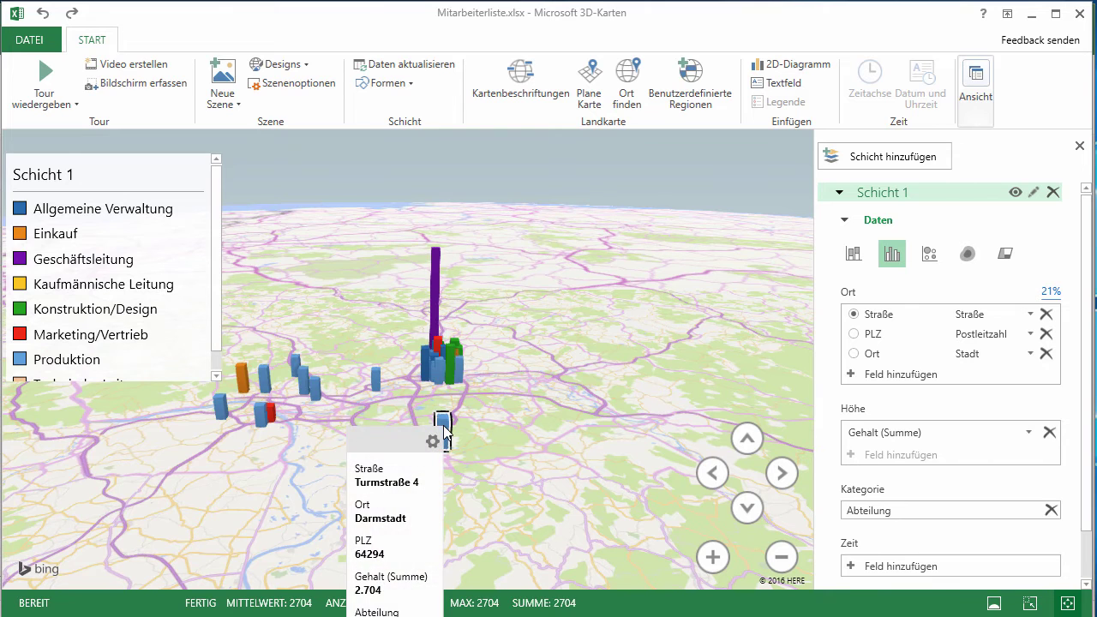
pyautogui.click(437, 315)
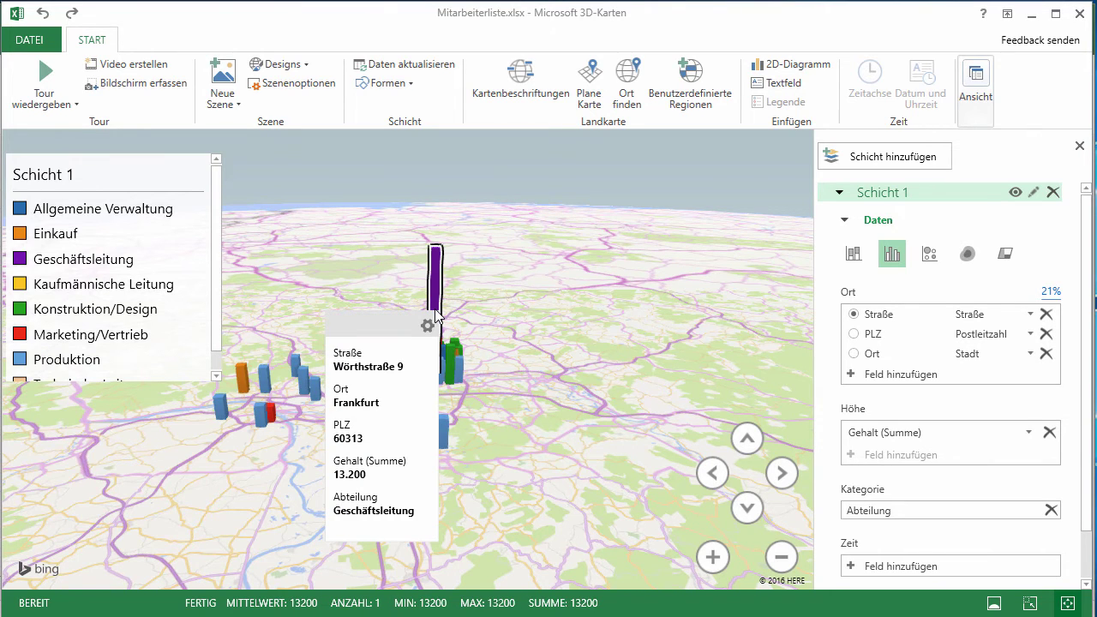
pyautogui.click(525, 364)
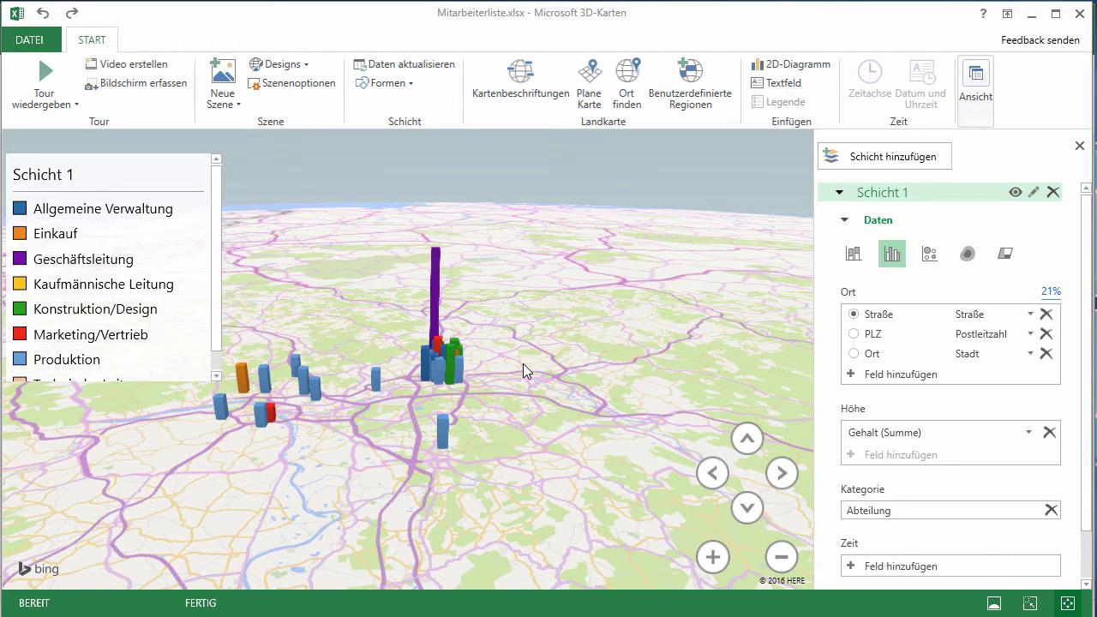
# Step: Stretch the legend until all eight departments, down to Technische Leitung, show
pyautogui.click(185, 378)
pyautogui.moveTo(220, 381); pyautogui.dragTo(197, 450)
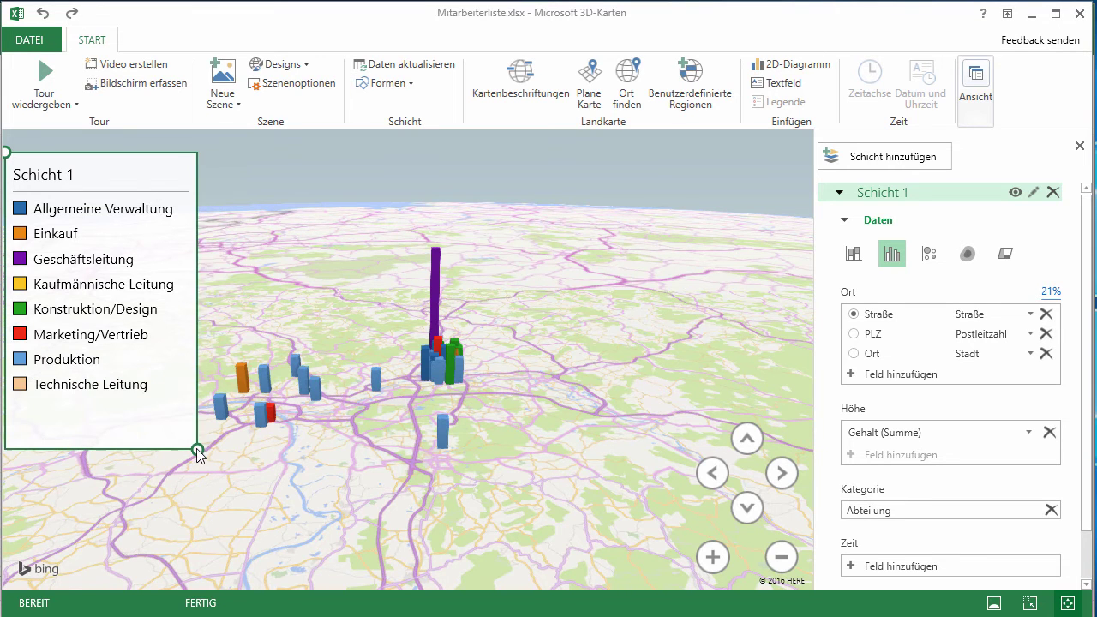
pyautogui.click(481, 508)
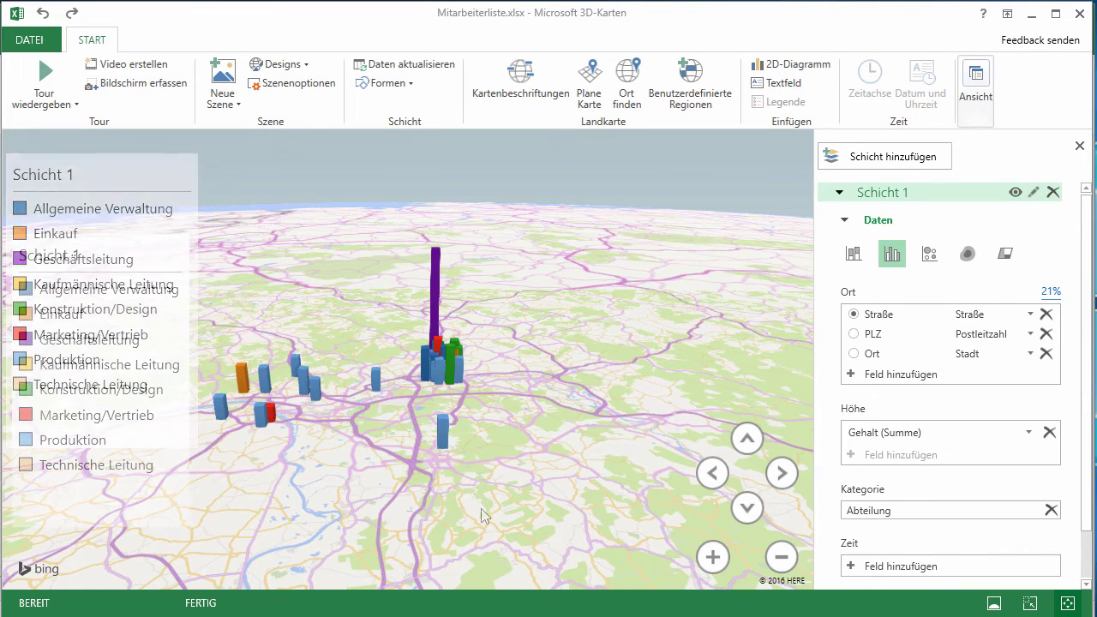
pyautogui.click(976, 94)
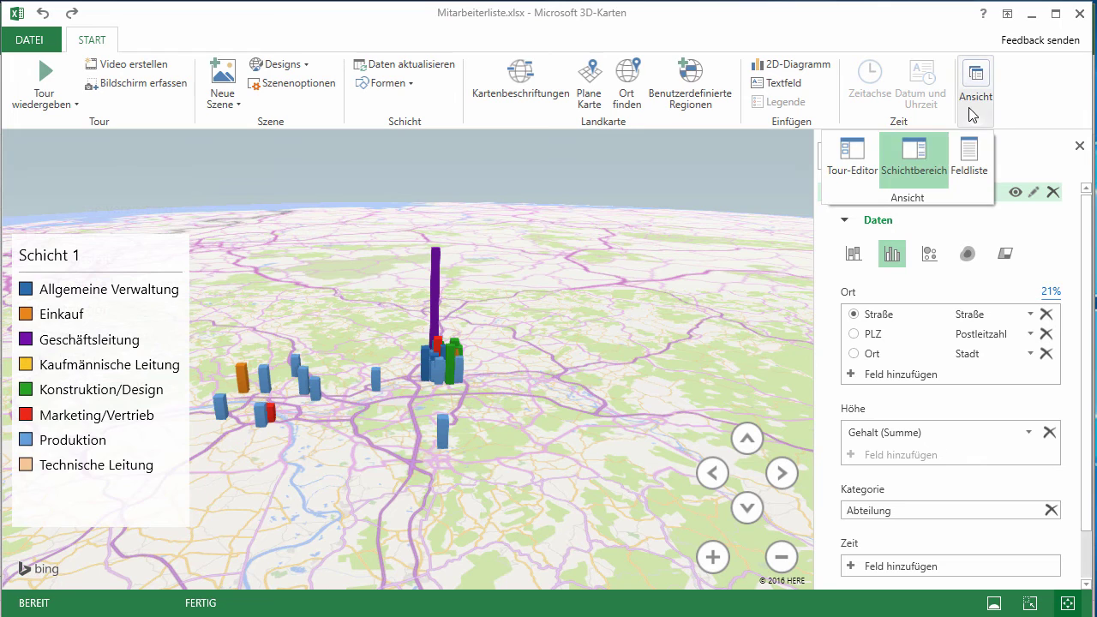
# Step: Set Firmeneintritt as the time field and play the hire-date timeline through
pyautogui.click(969, 167)
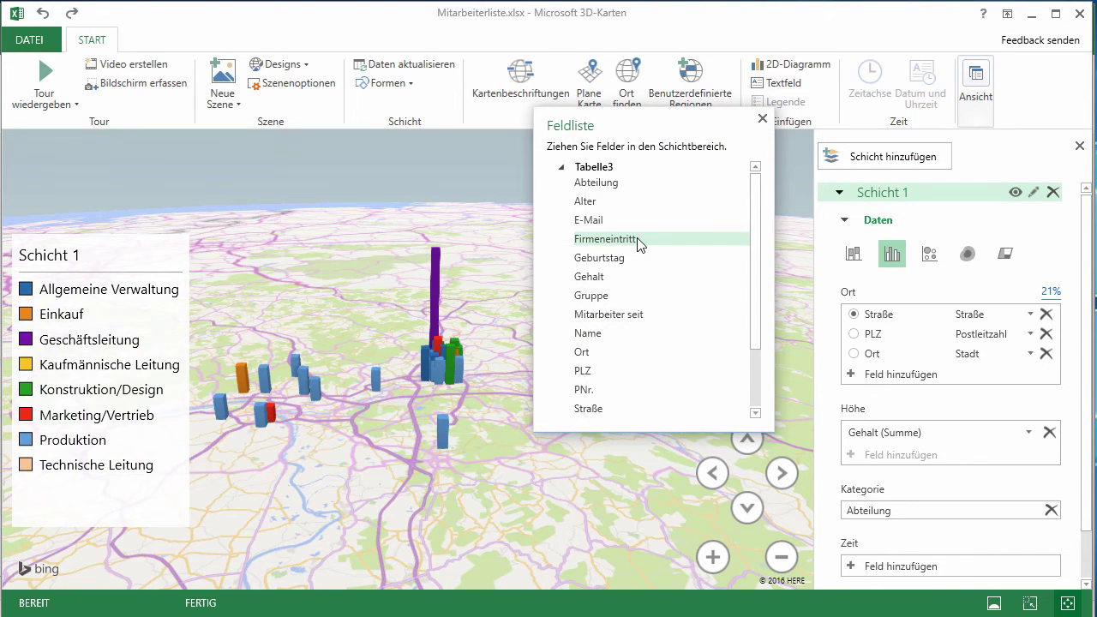
pyautogui.moveTo(639, 243); pyautogui.dragTo(951, 568)
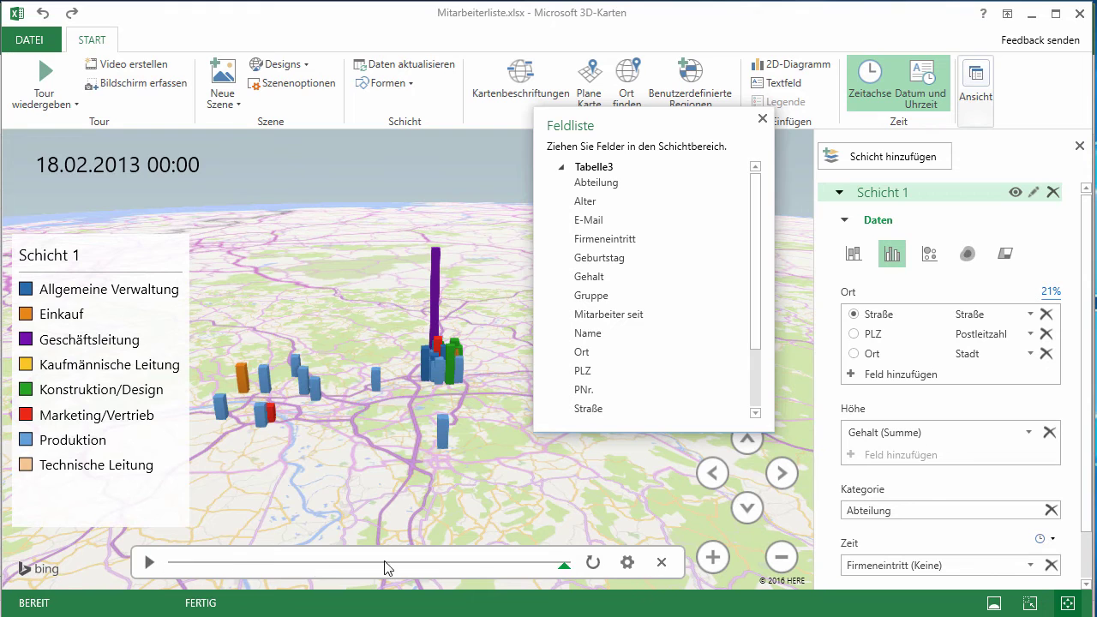
pyautogui.click(149, 563)
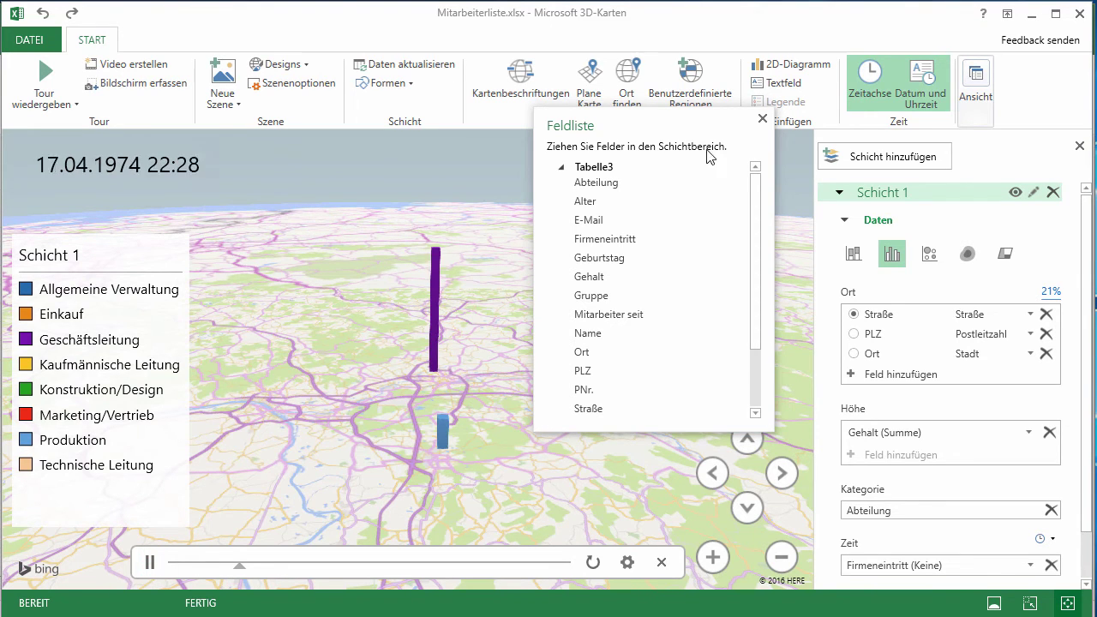
pyautogui.click(763, 119)
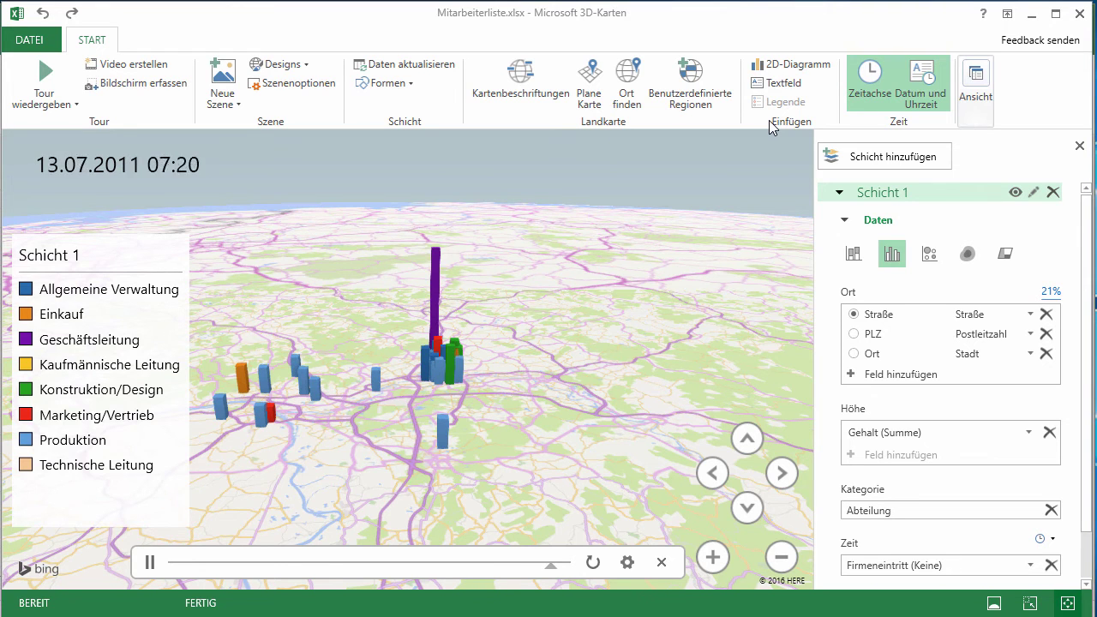
# Step: Switch the date display to the year-only '2010' time format, now reading 2013
pyautogui.rightClick(133, 169)
pyautogui.rightClick(201, 163)
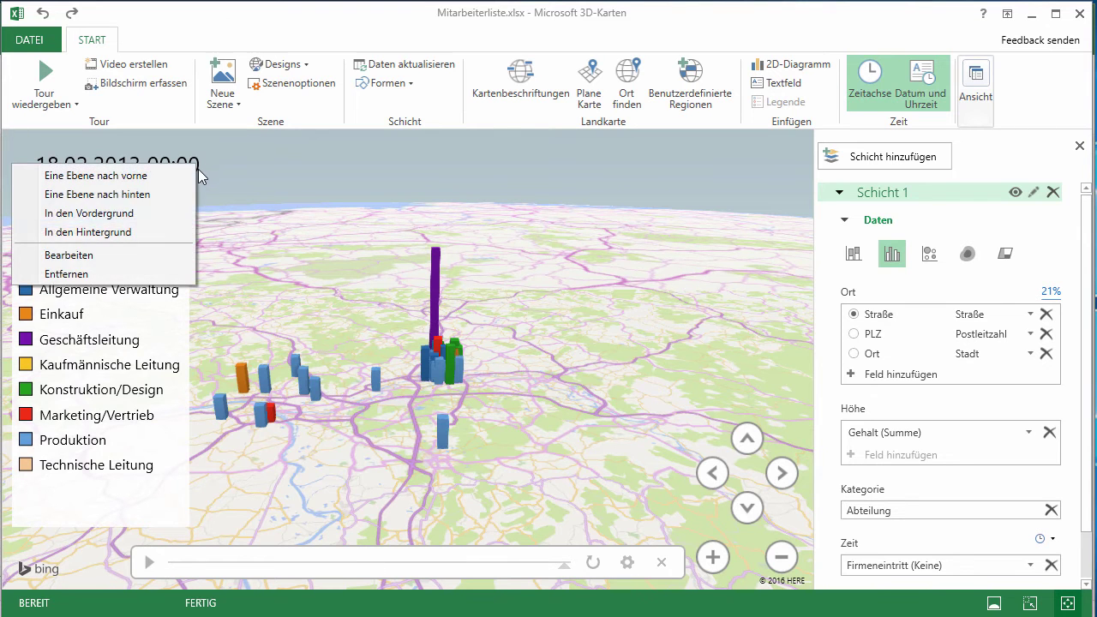
pyautogui.click(175, 255)
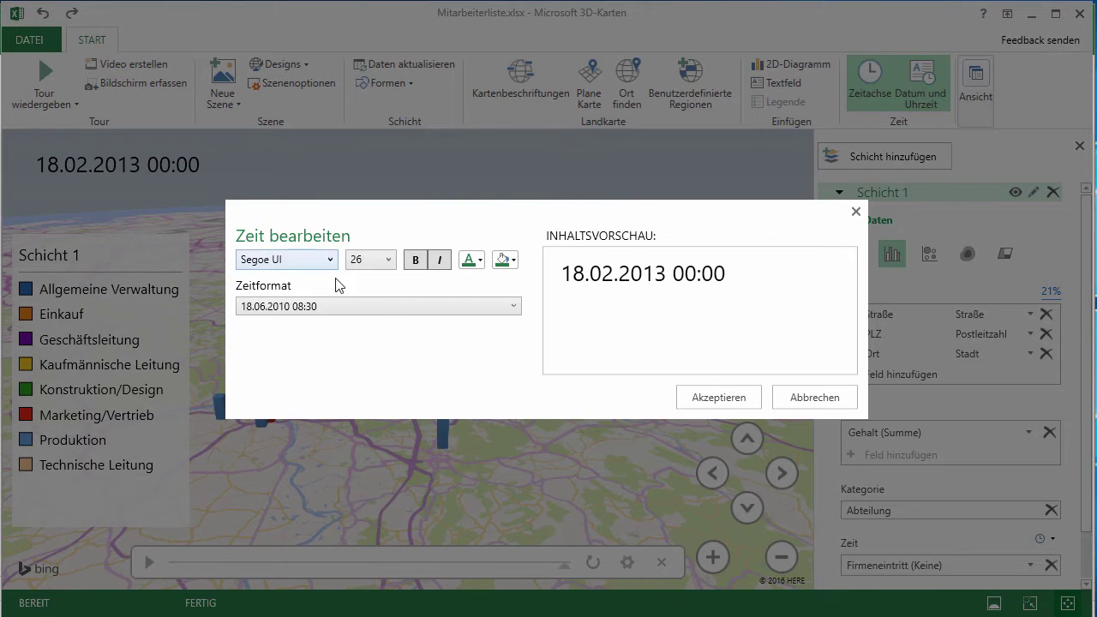
pyautogui.click(385, 308)
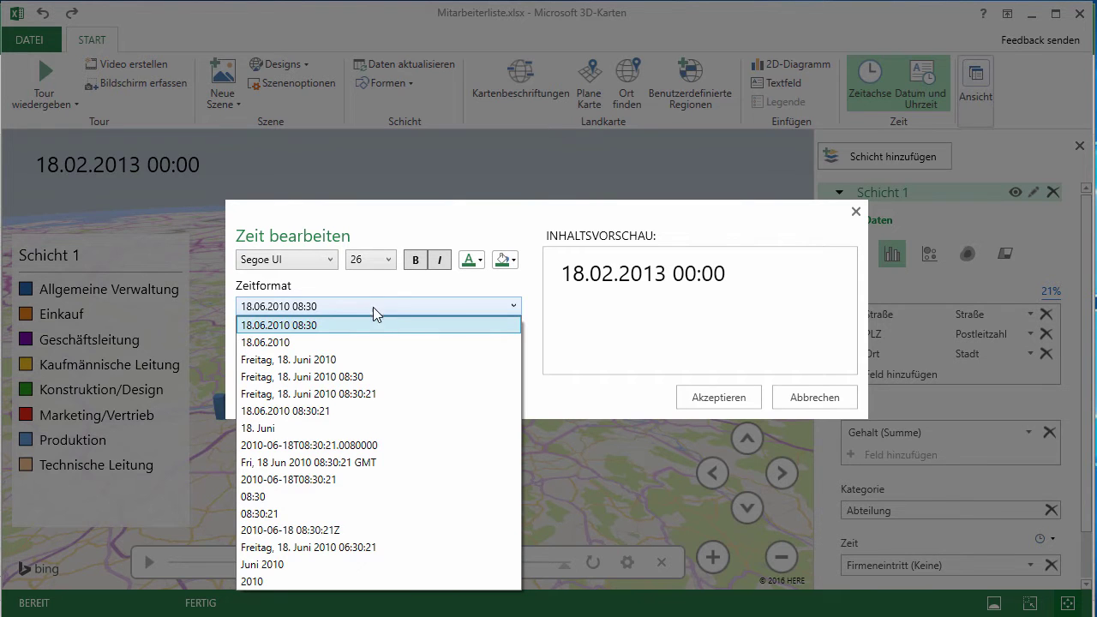
pyautogui.click(310, 575)
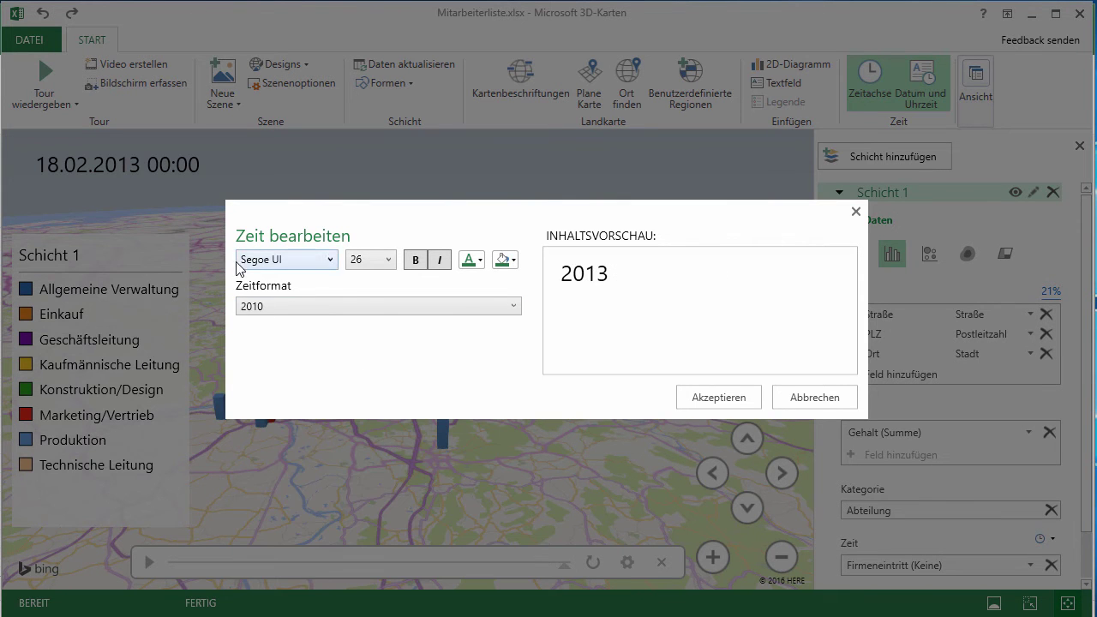
pyautogui.click(736, 397)
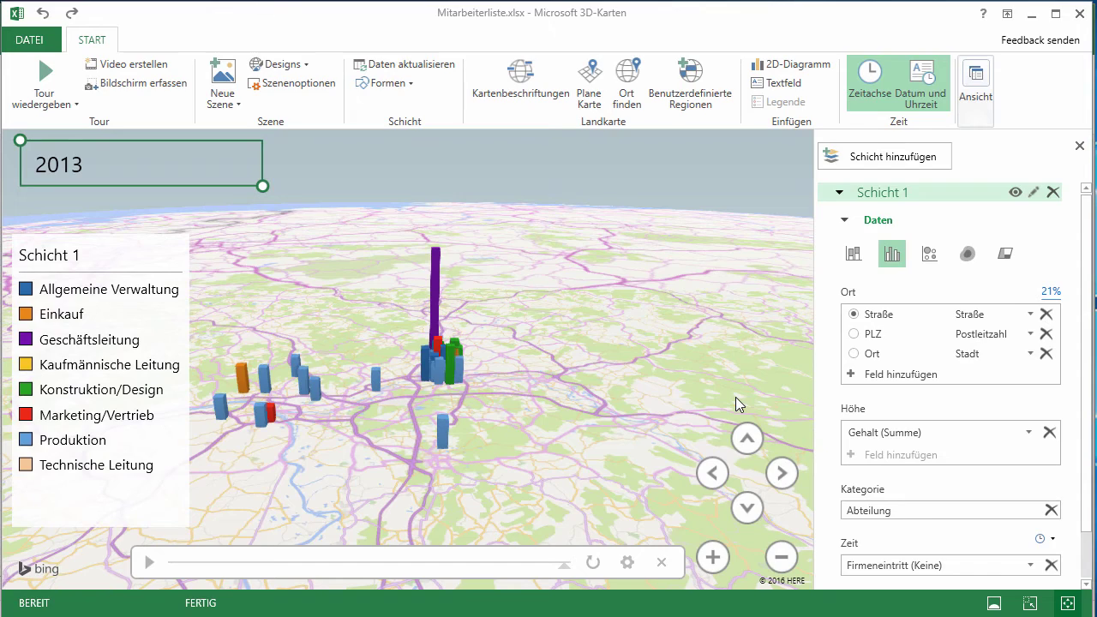
# Step: Enter 'Firmenaufbau' as the scene name in the scene options
pyautogui.click(634, 562)
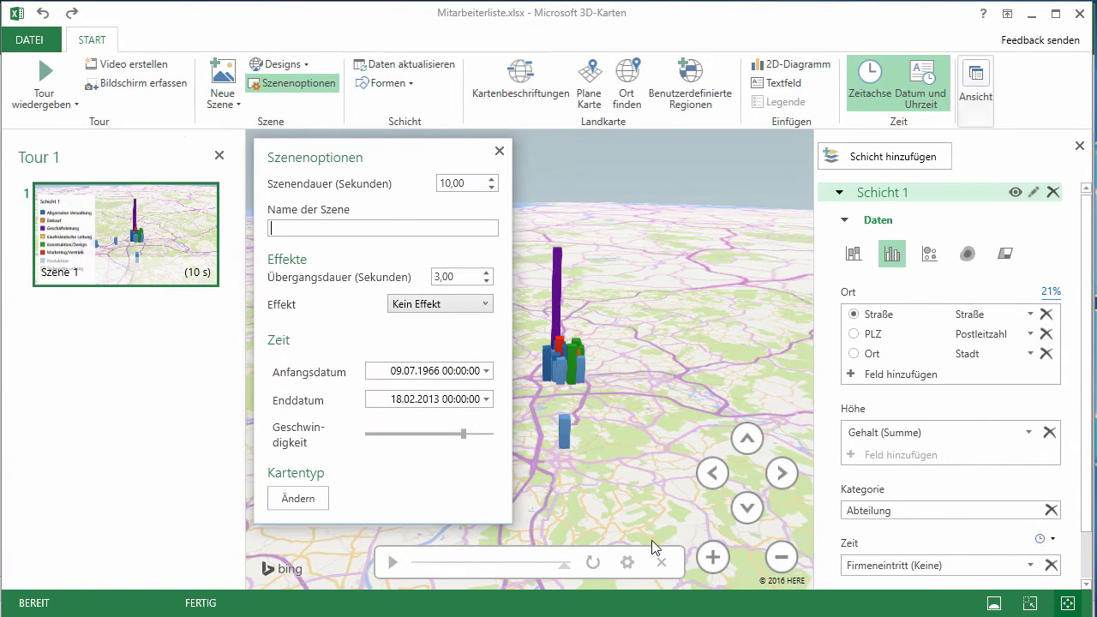
pyautogui.click(431, 227)
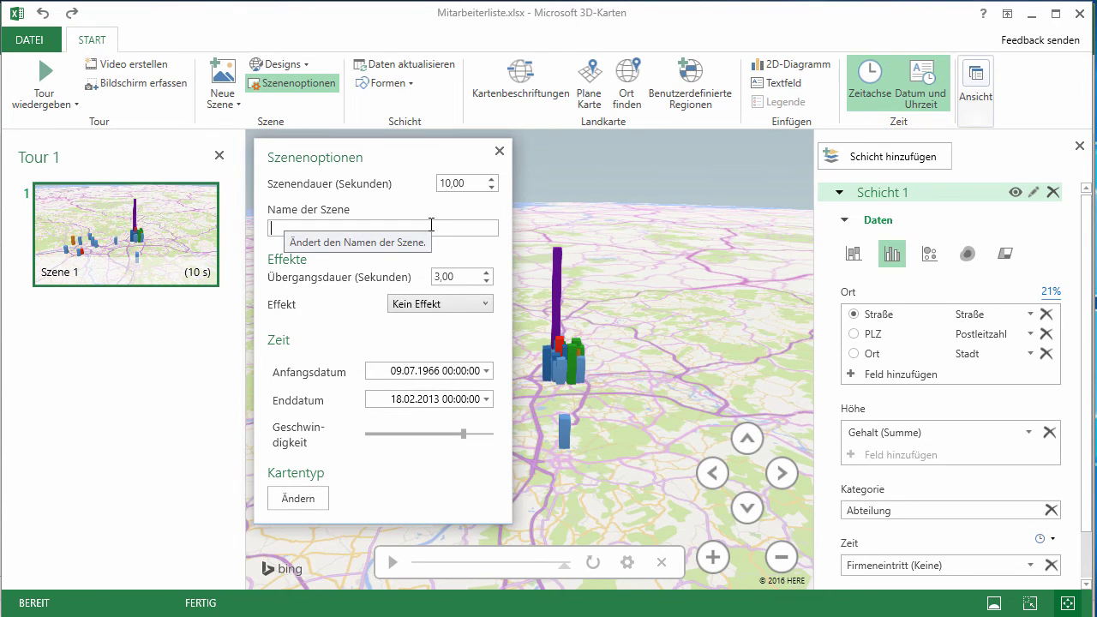
pyautogui.write('Firem')
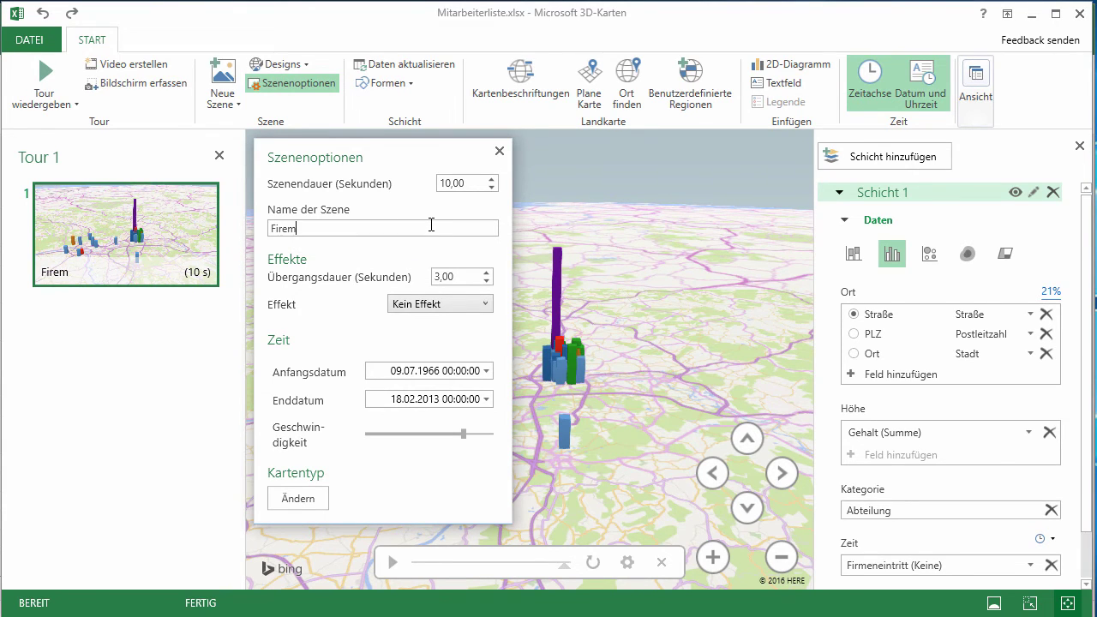
pyautogui.press('BackSpace')
pyautogui.press('BackSpace')
pyautogui.press('BackSpace')
pyautogui.write('rmenau')
pyautogui.write('fbau')
# Step: Close Szenenoptionen, turn on Kartenbeschriftungen, and play the entry-date timeline from its start
pyautogui.click(500, 151)
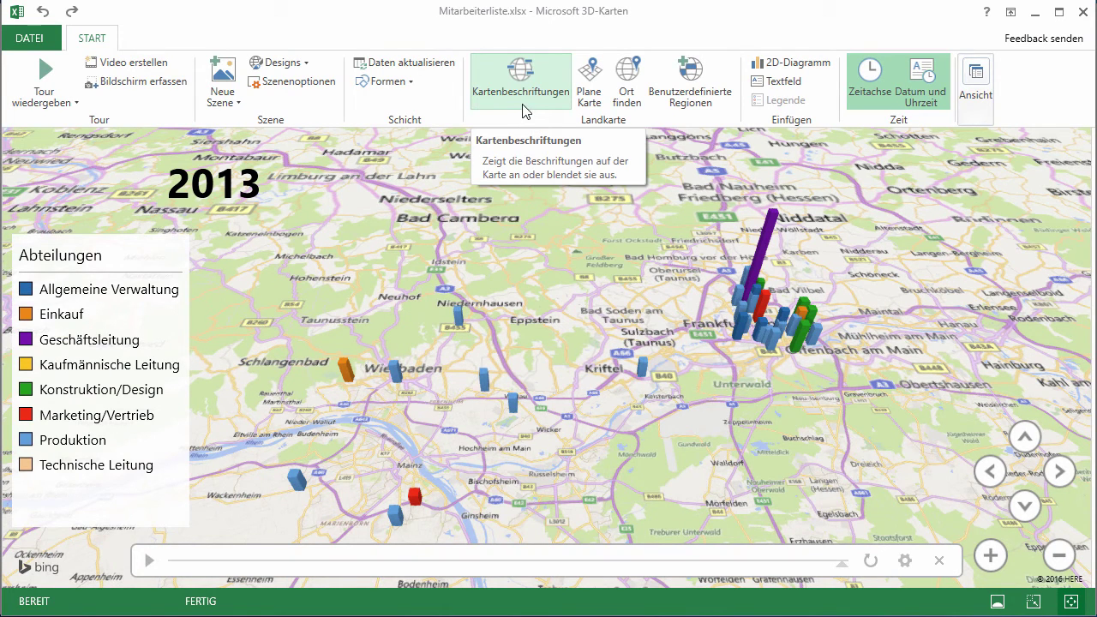
pyautogui.click(525, 108)
pyautogui.click(148, 561)
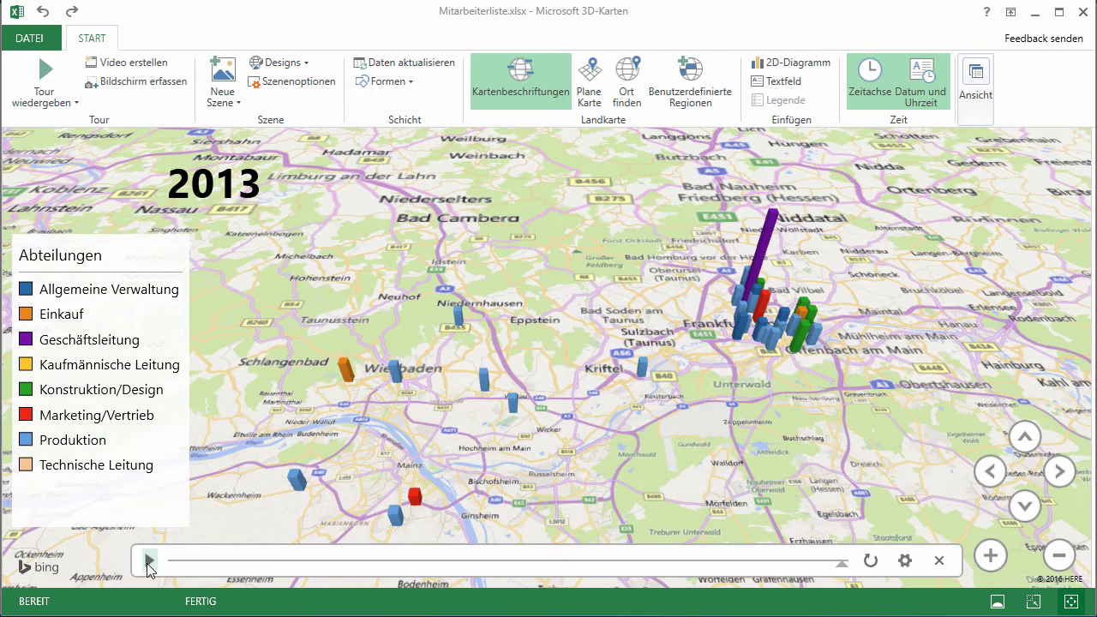